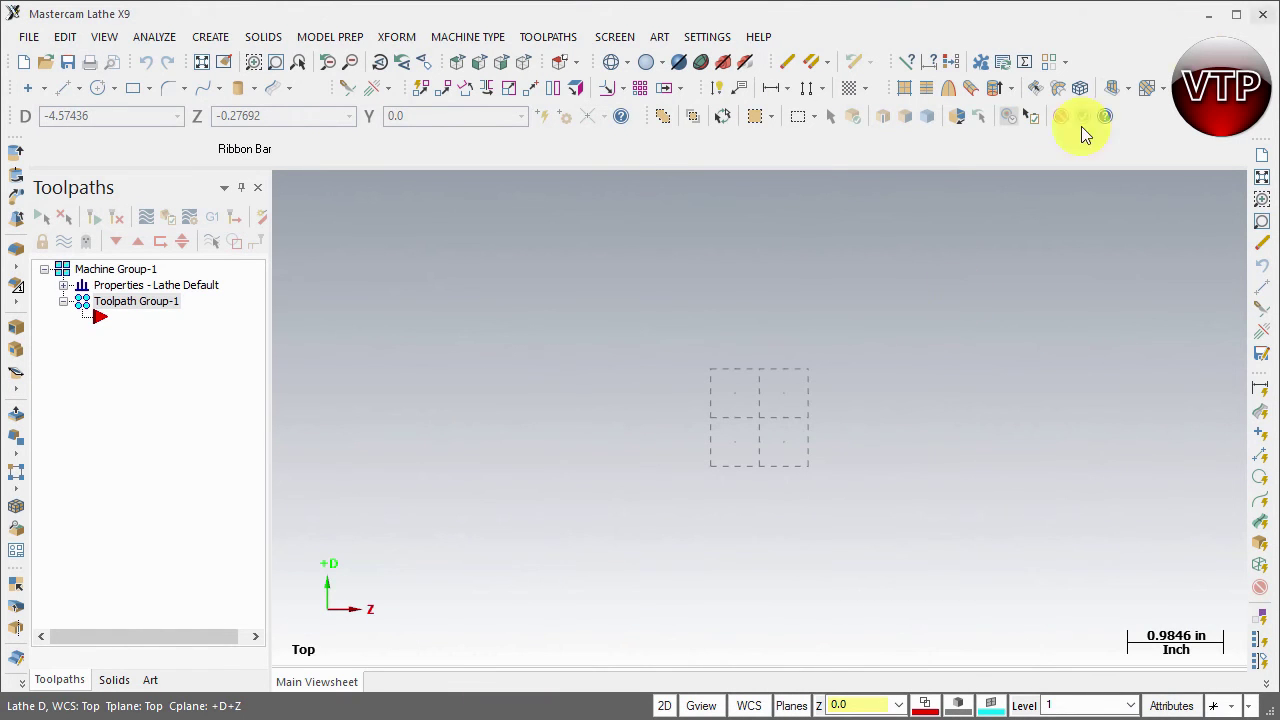
Draw a vertical line 0.5 in long at 90 degrees, starting from the origin
left_click(63, 89)
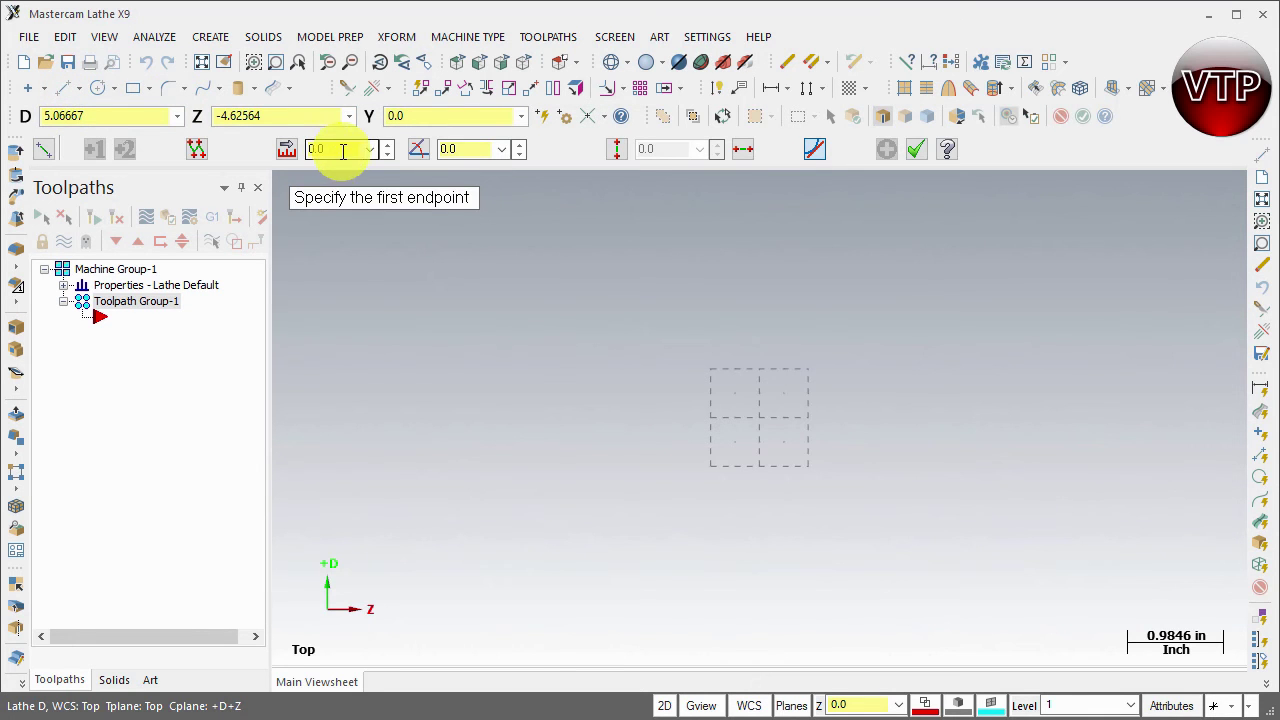
left_click(760, 420)
left_click(760, 284)
left_click(329, 149)
double_click(329, 149)
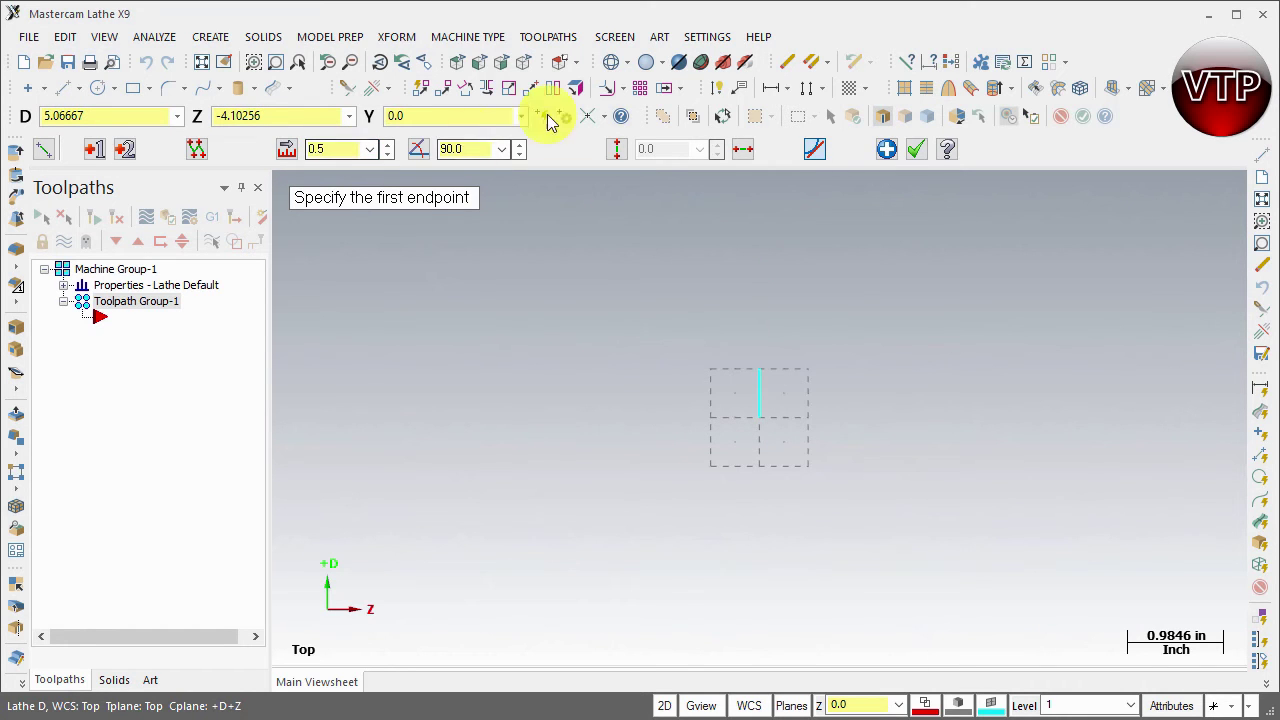
left_click(887, 149)
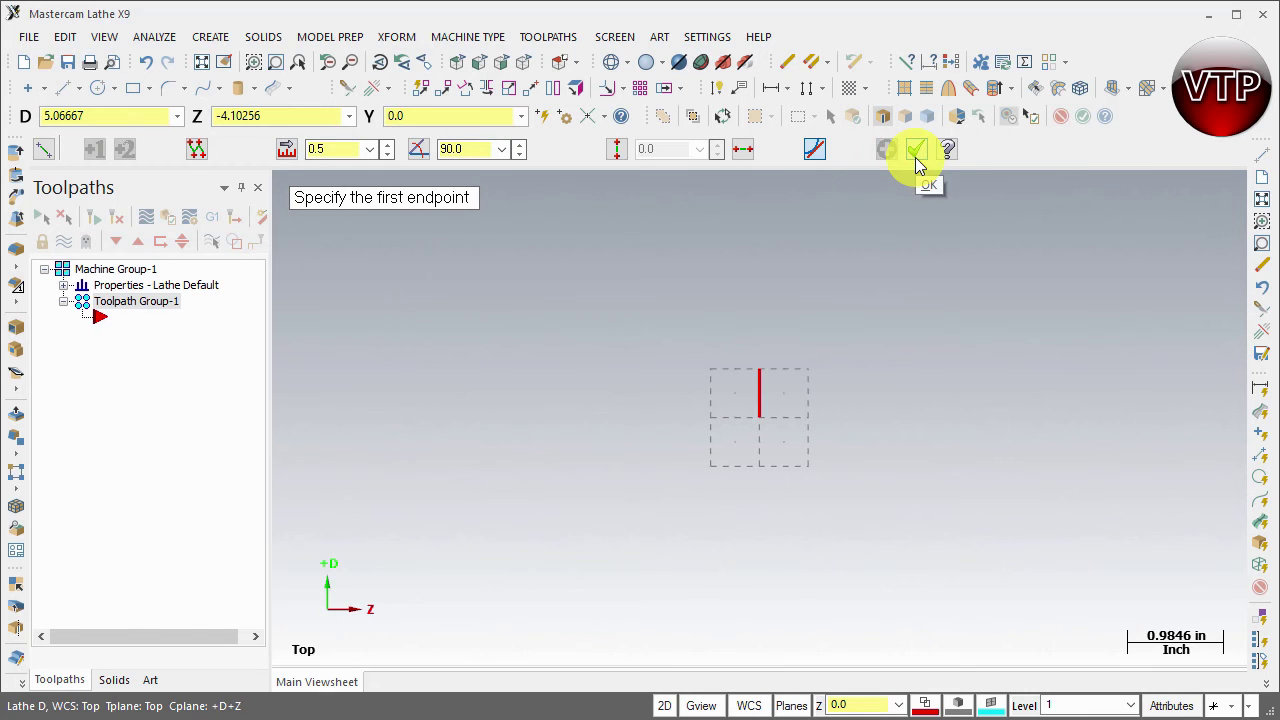
left_click(916, 155)
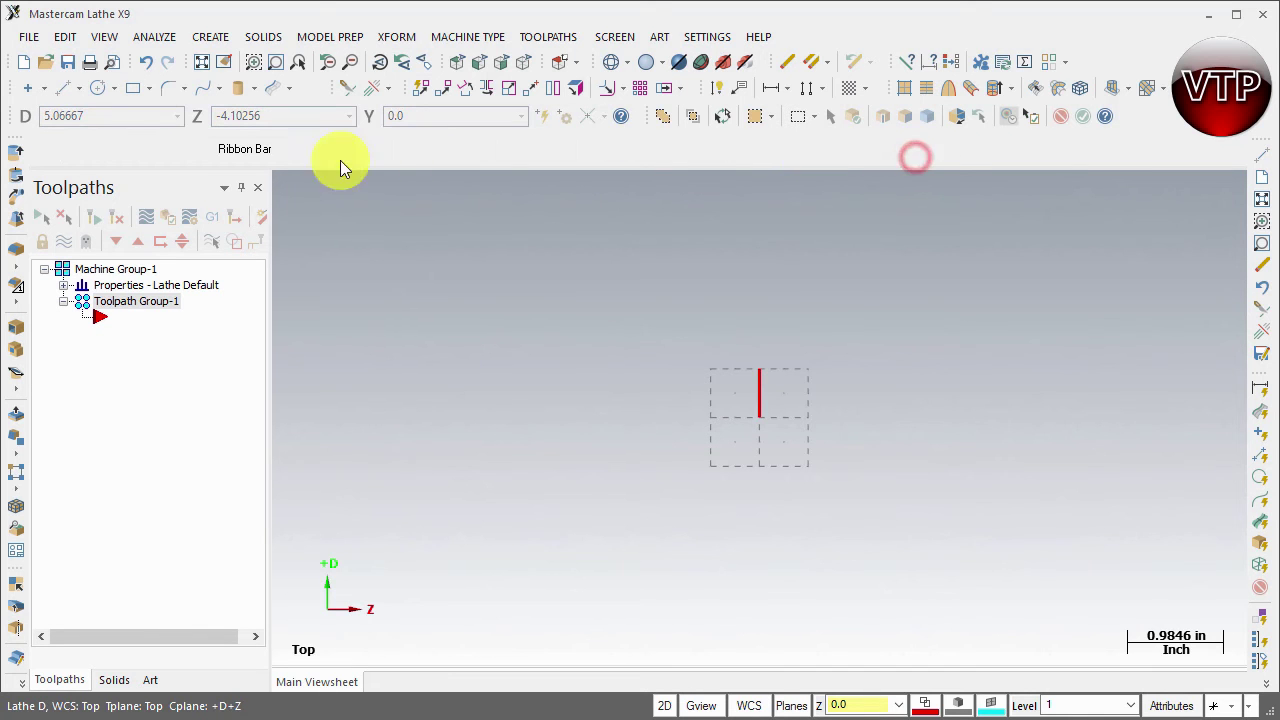
Create a line parallel to the vertical line at the origin, offset 1.375 in toward negative Z
left_click(81, 89)
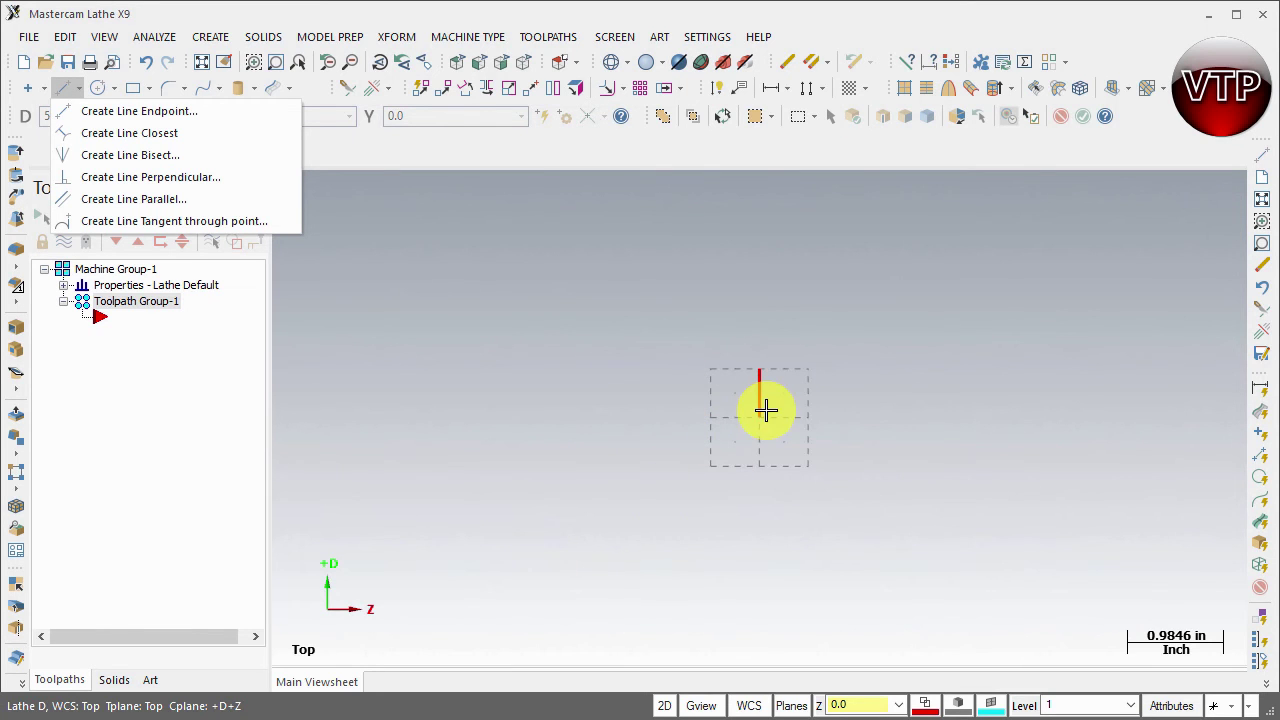
left_click(138, 199)
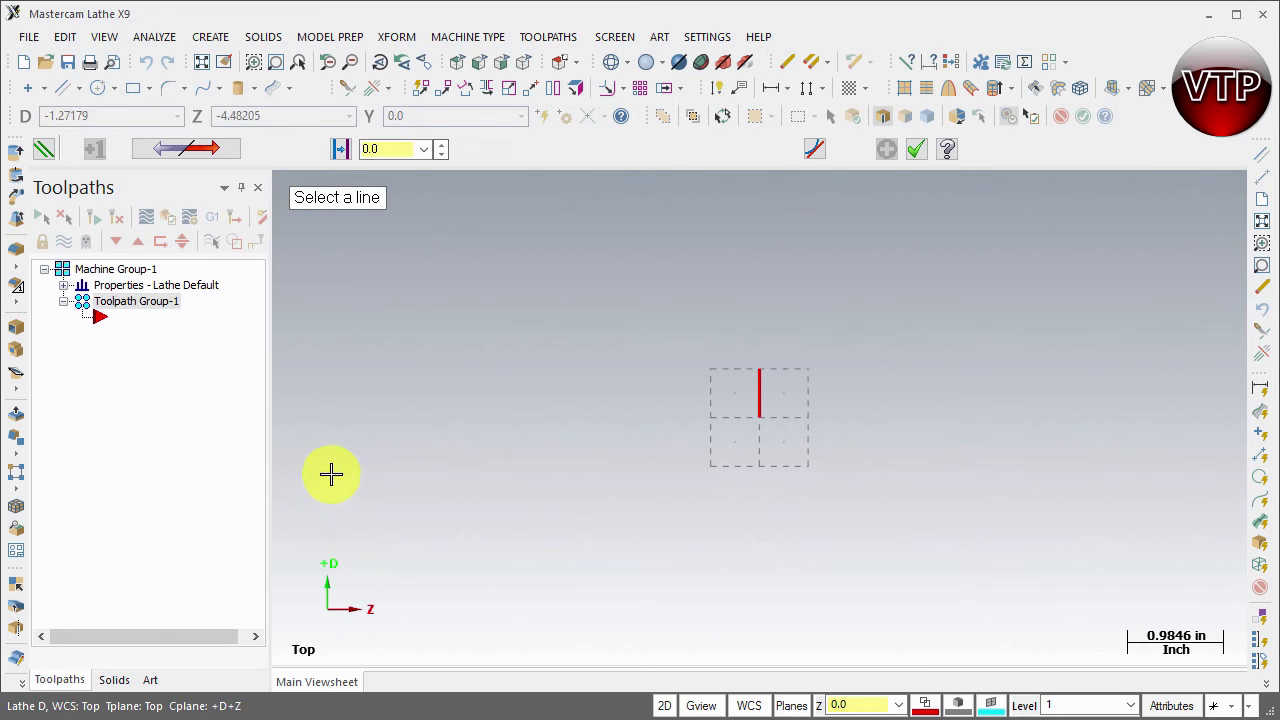
left_click(758, 401)
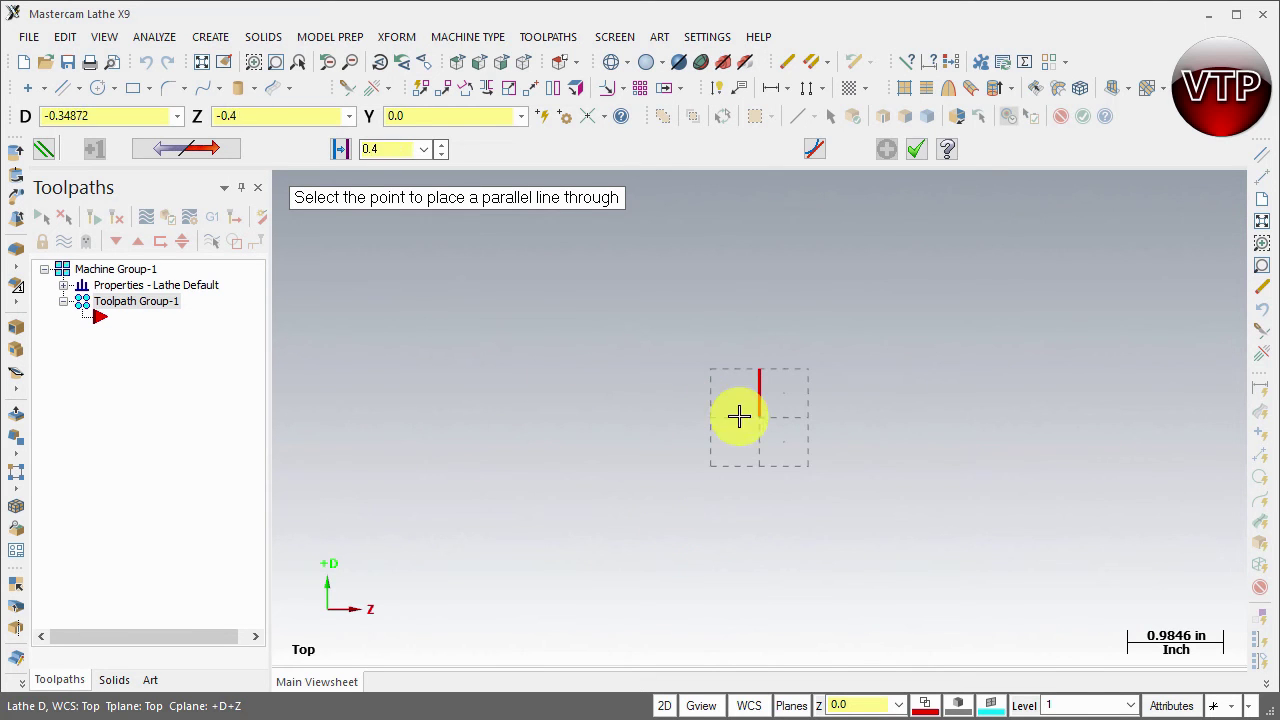
left_click(608, 394)
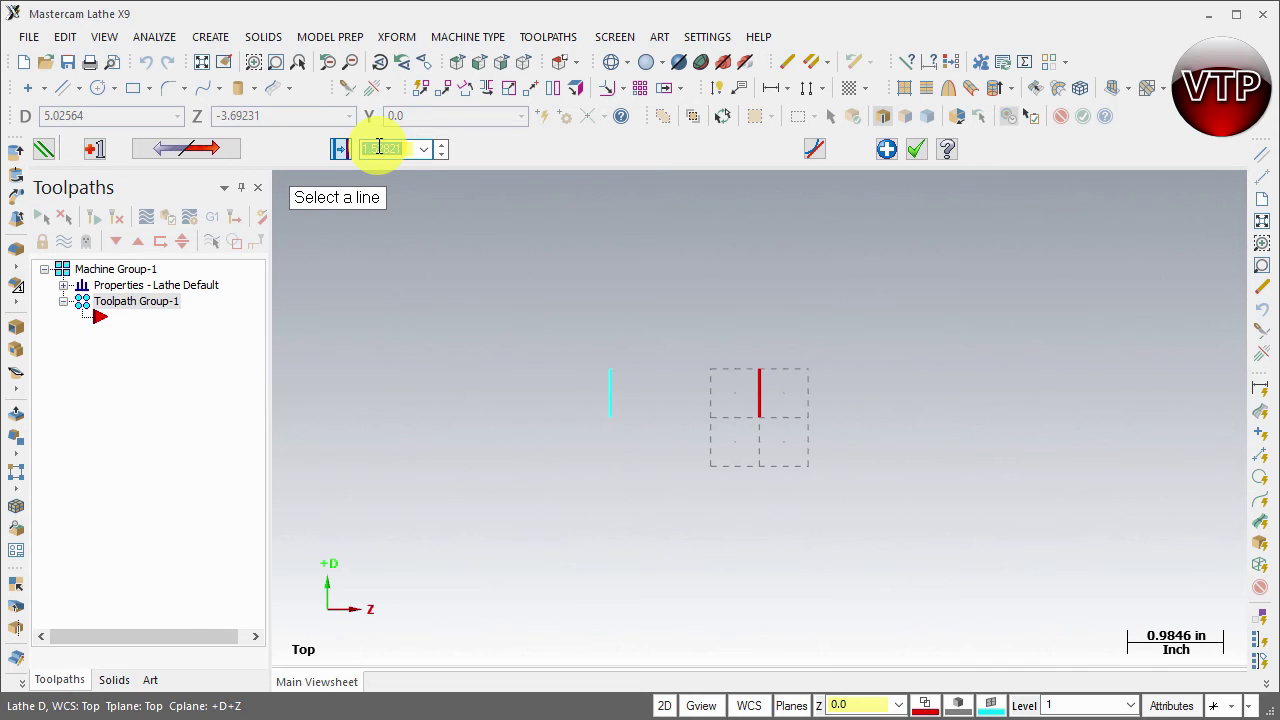
left_click(760, 402)
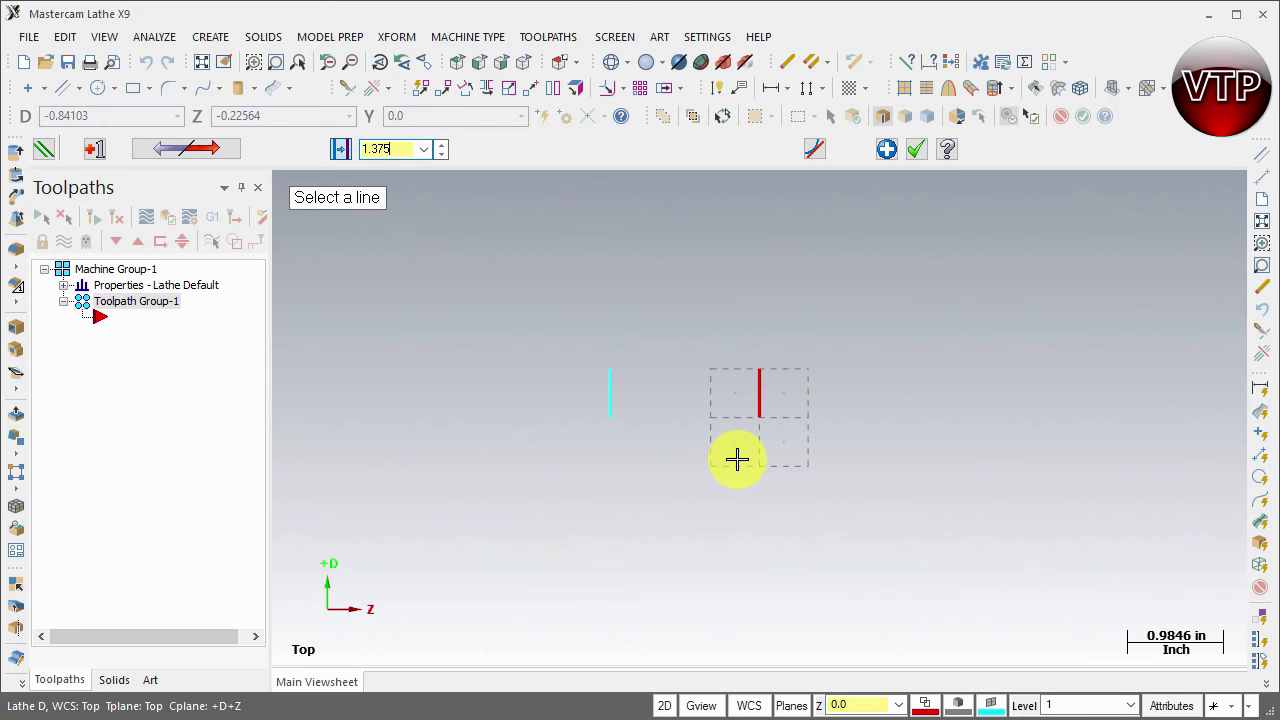
left_click(761, 405)
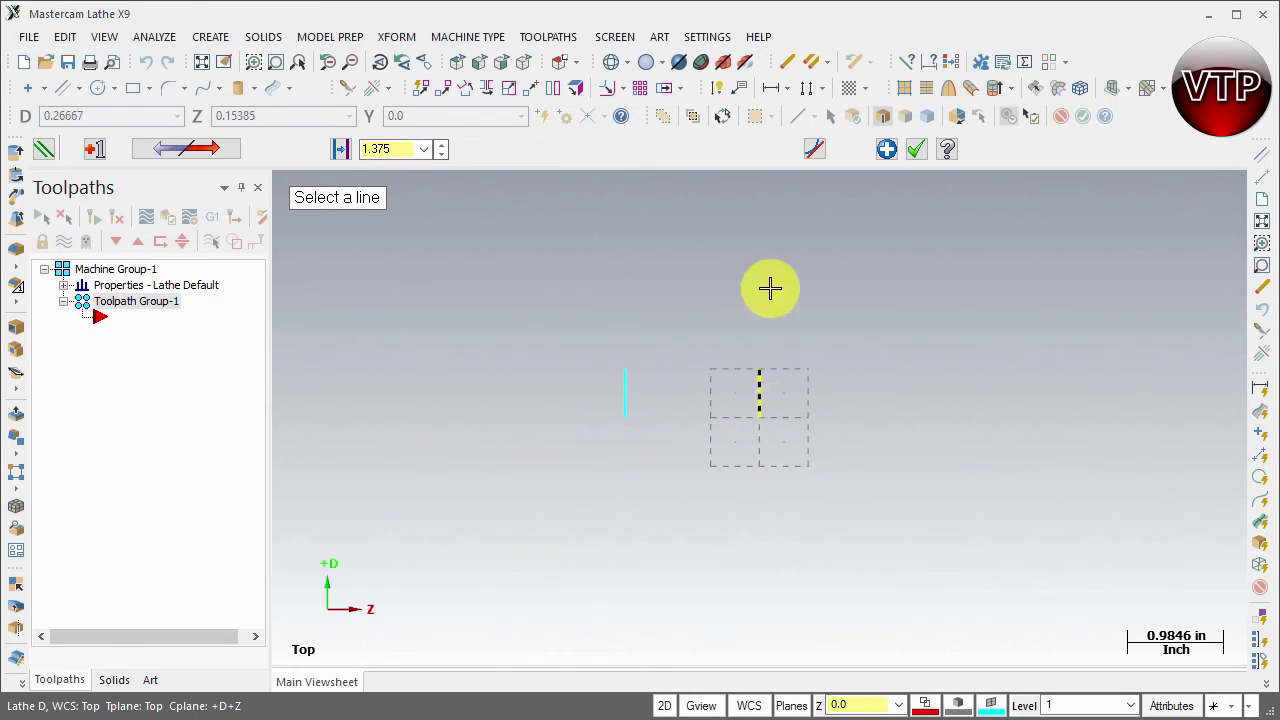
left_click(887, 149)
Create a parallel line offset 0.25 in from the leftmost vertical line toward the origin
scroll(740, 400, "up", 4)
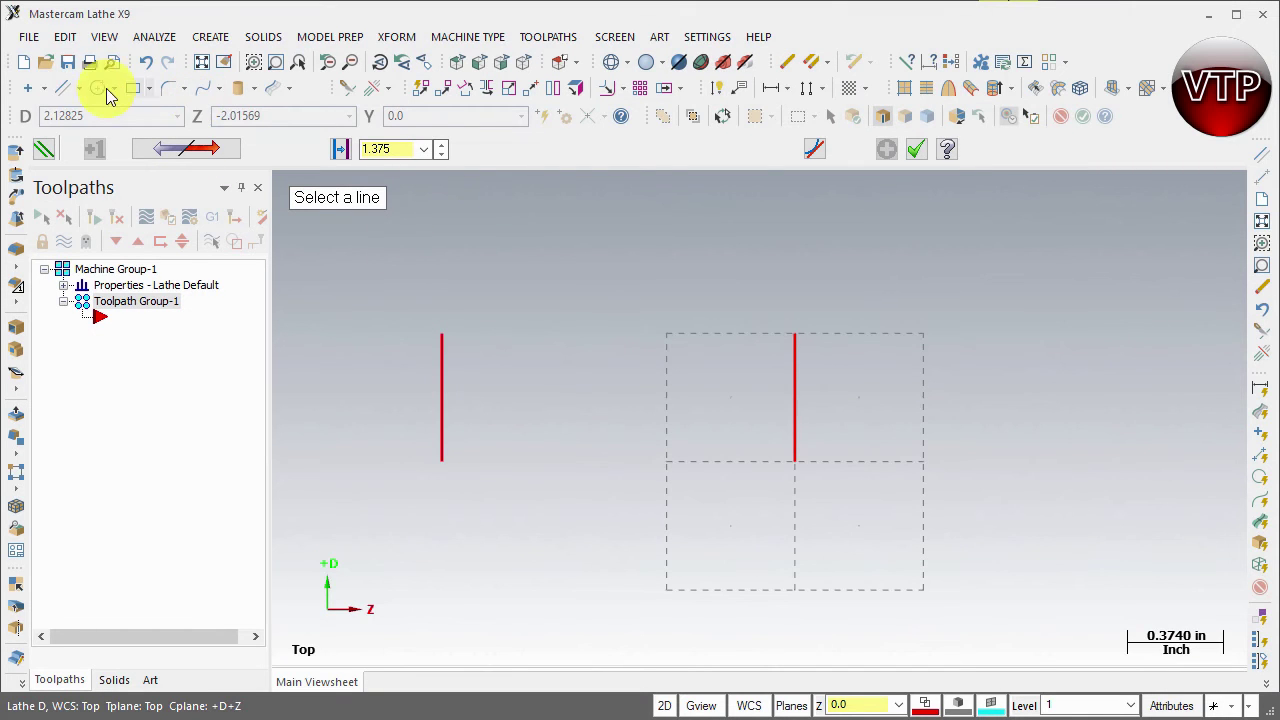
left_click(440, 399)
left_click(518, 417)
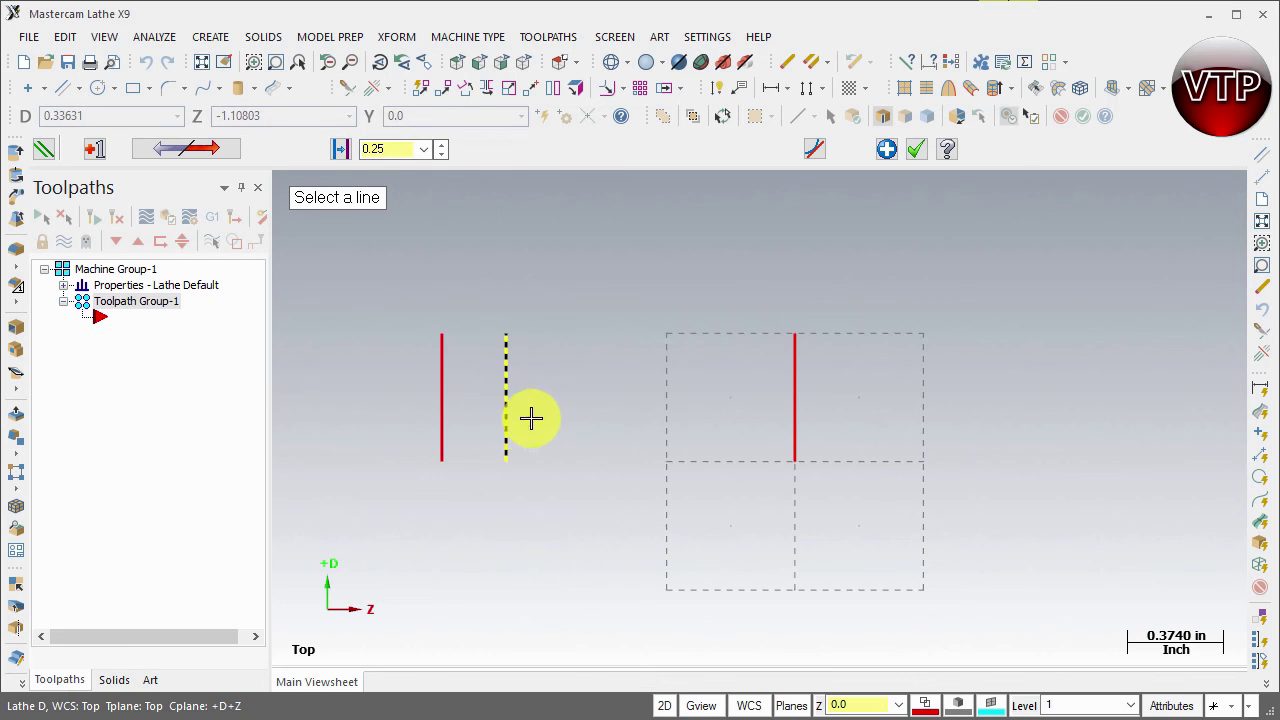
left_click(887, 149)
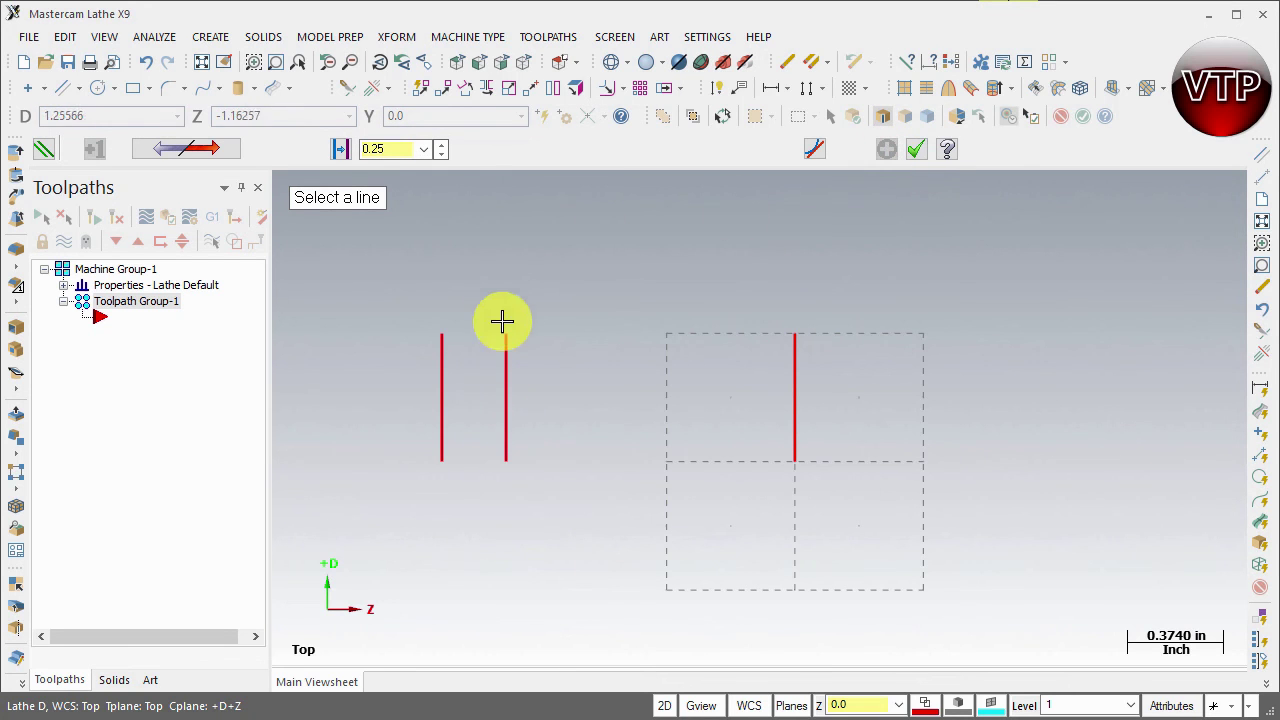
Create a parallel line offset 0.625 in from the leftmost vertical line toward the origin
left_click(506, 380)
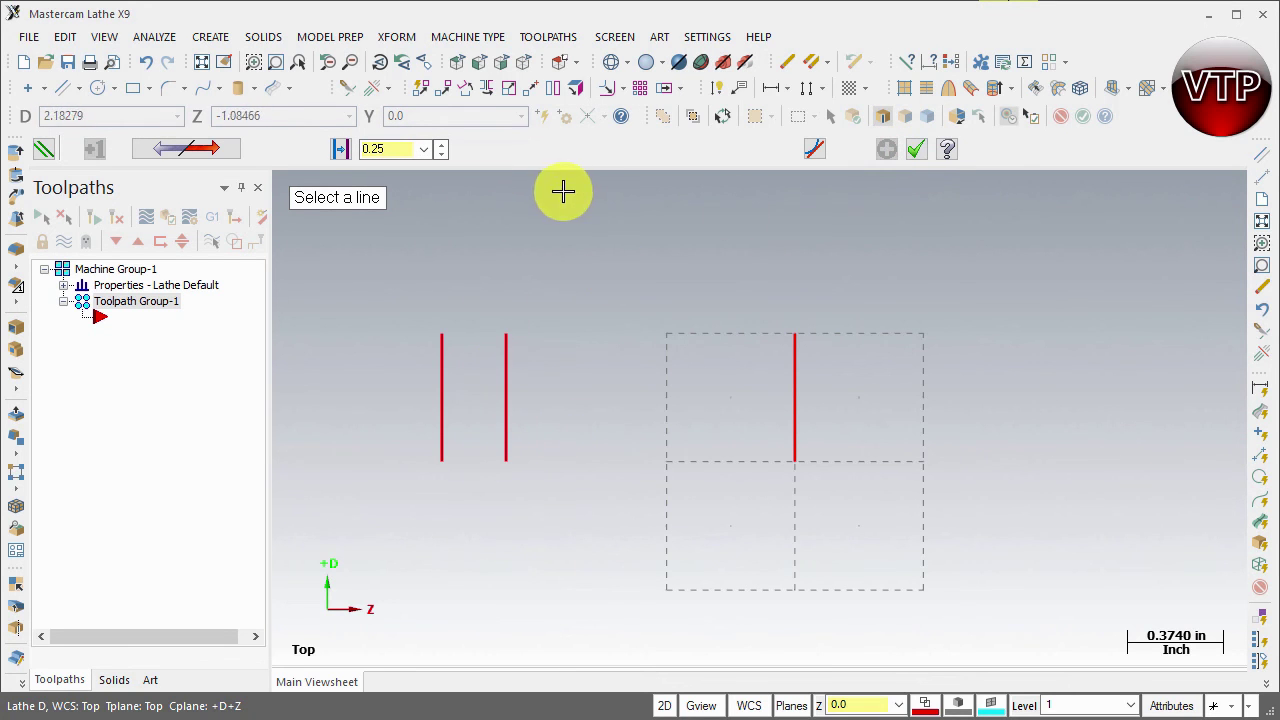
left_click(442, 376)
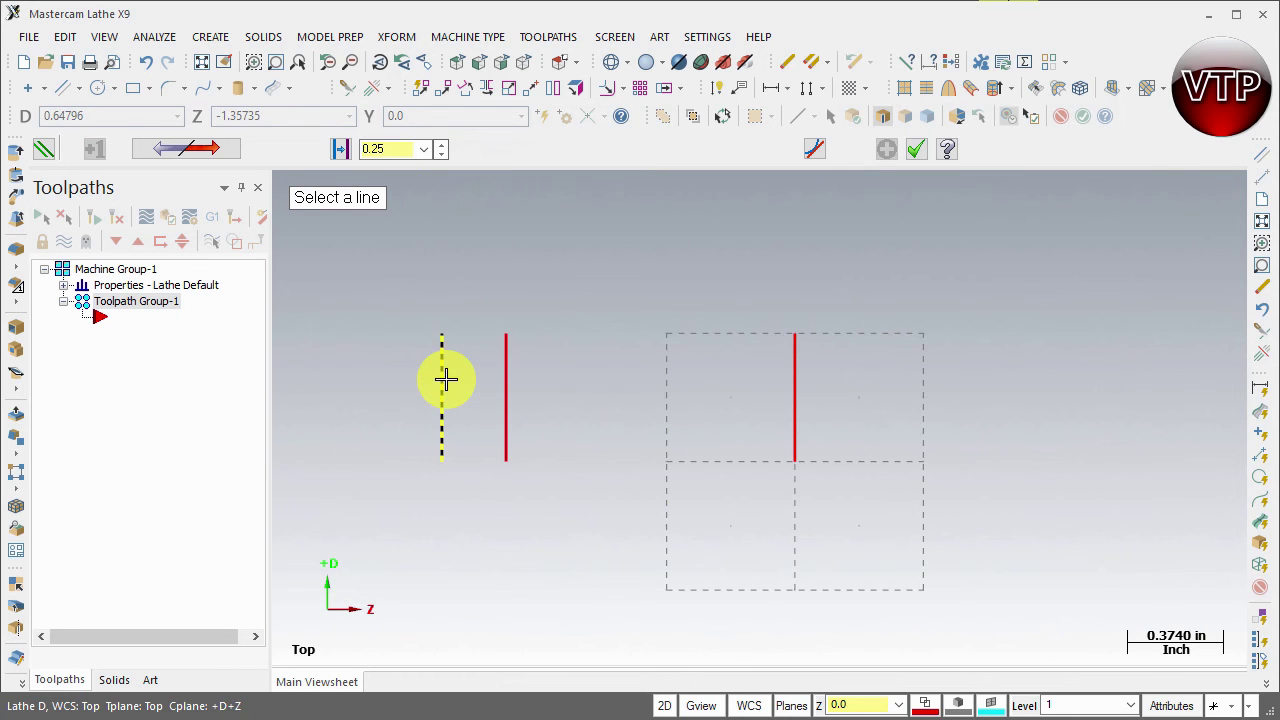
left_click(443, 377)
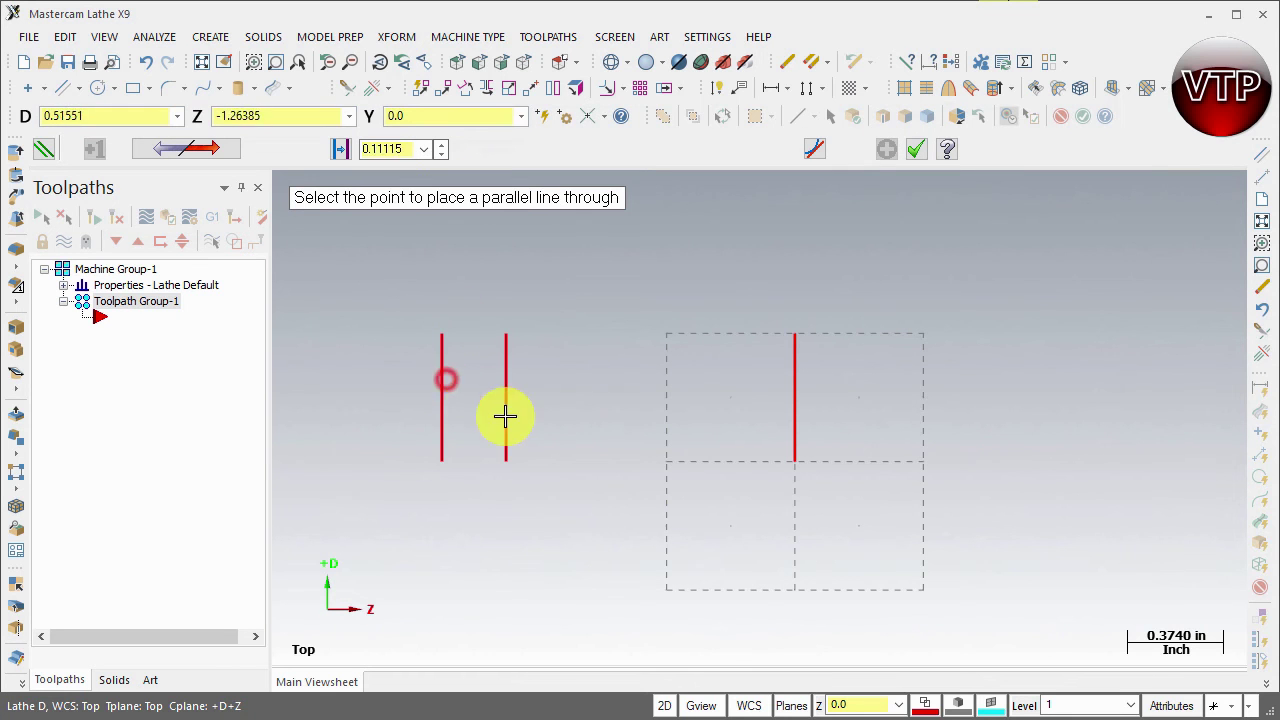
left_click(579, 389)
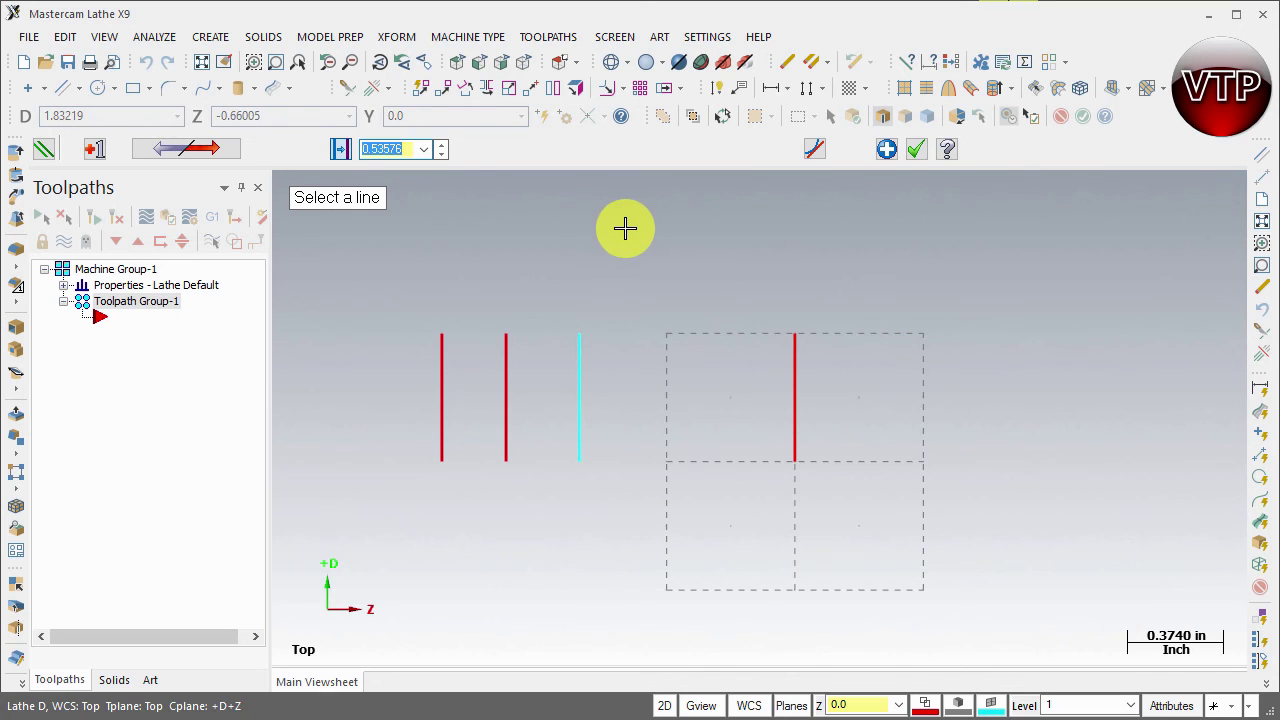
double_click(397, 148)
type(".625")
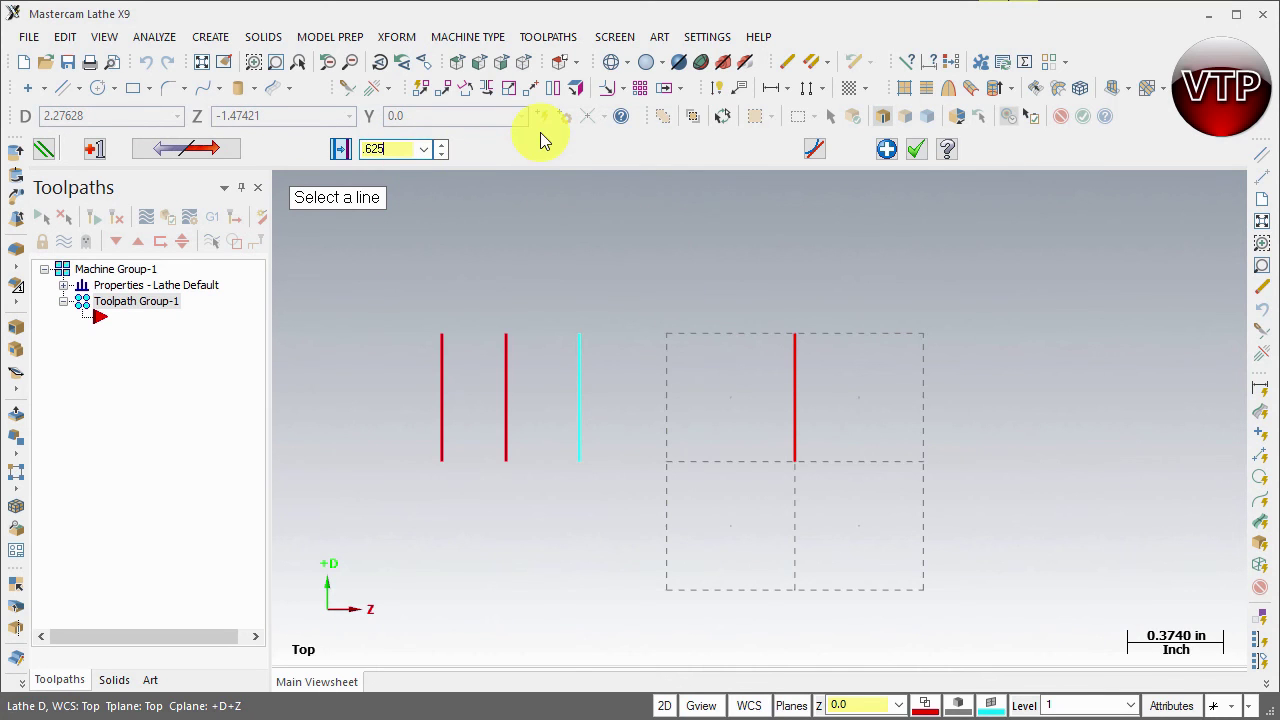
key("Return")
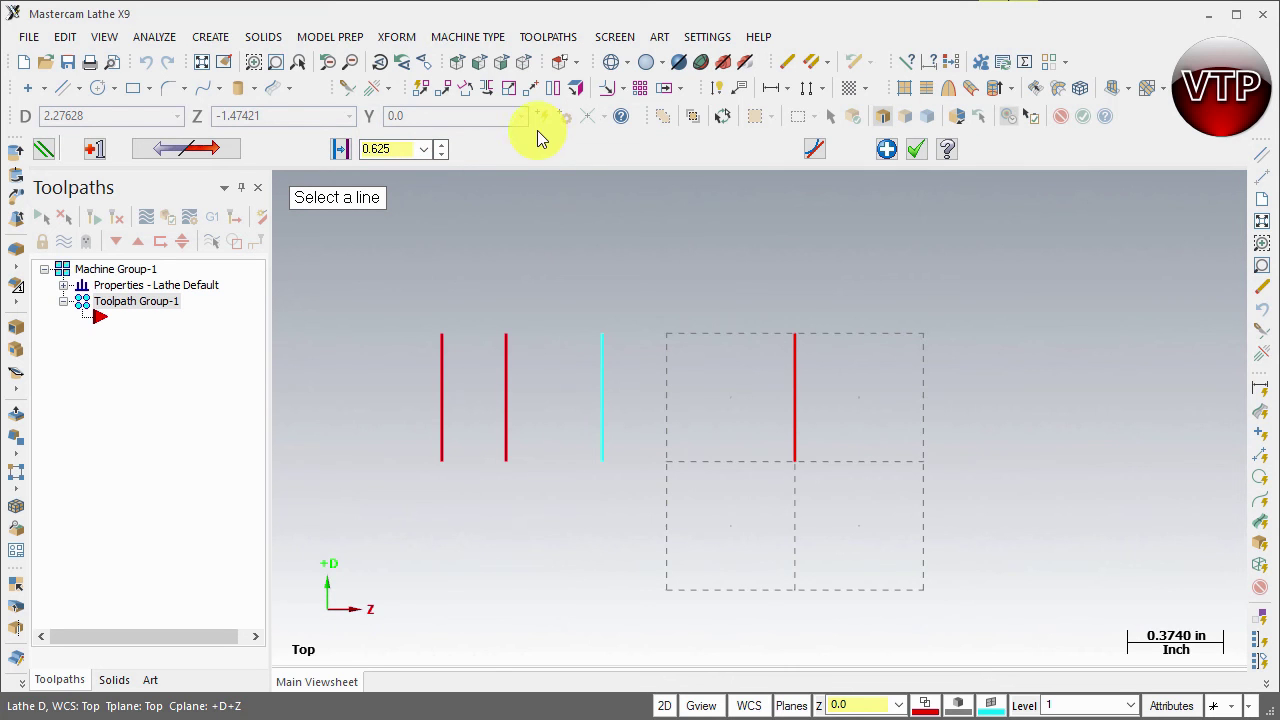
left_click(887, 152)
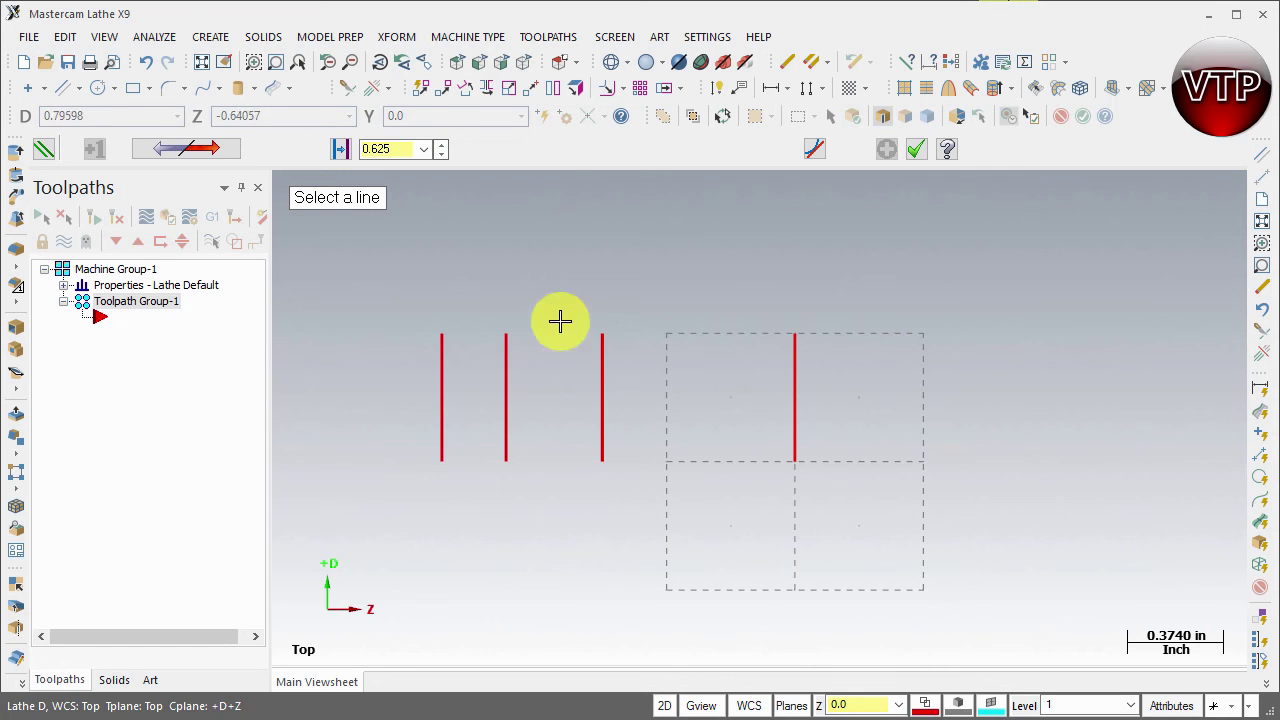
Create two more parallel lines, offset 0.75 in and 0.875 in from the leftmost vertical line toward the origin
left_click(440, 420)
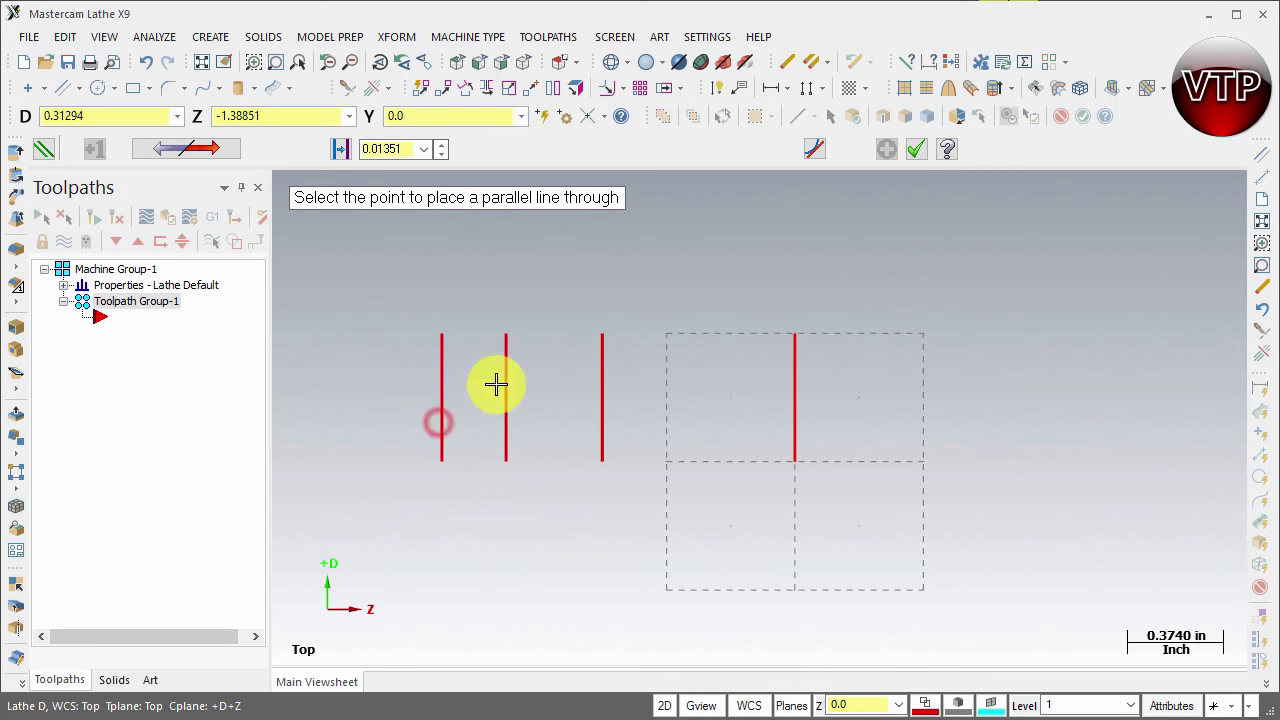
left_click(1047, 406)
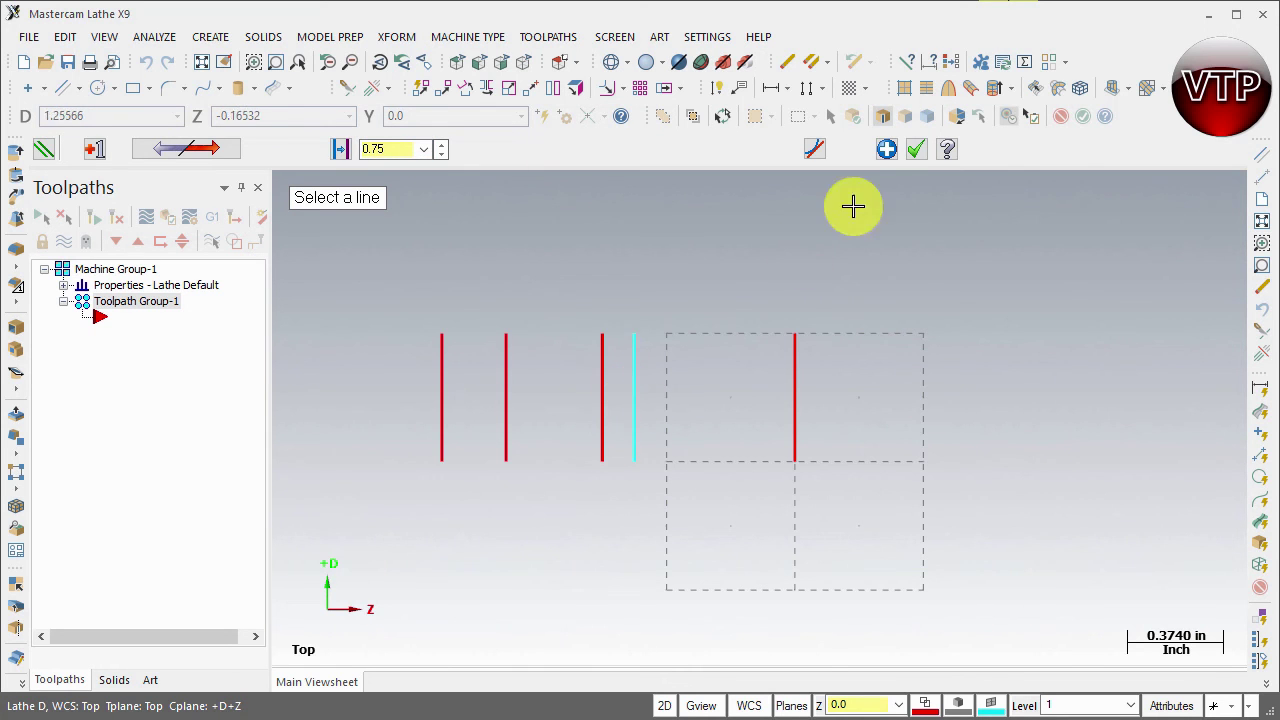
left_click(887, 149)
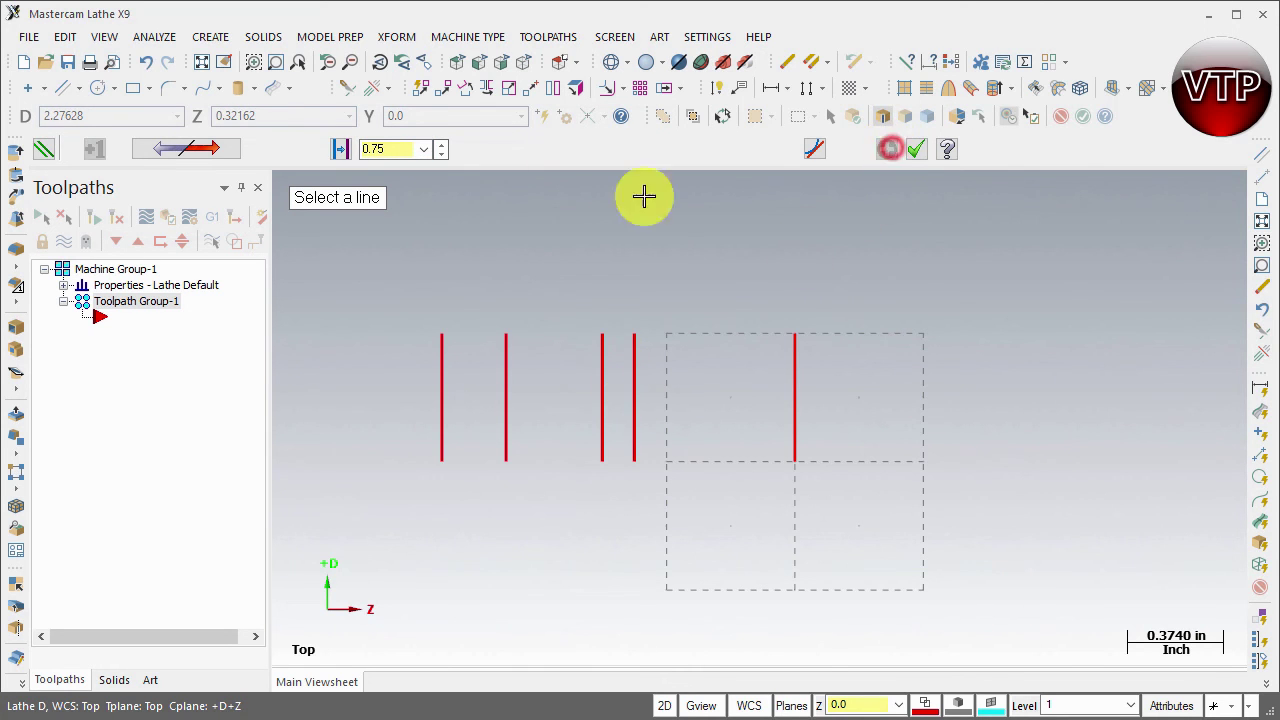
left_click(441, 404)
left_click(689, 398)
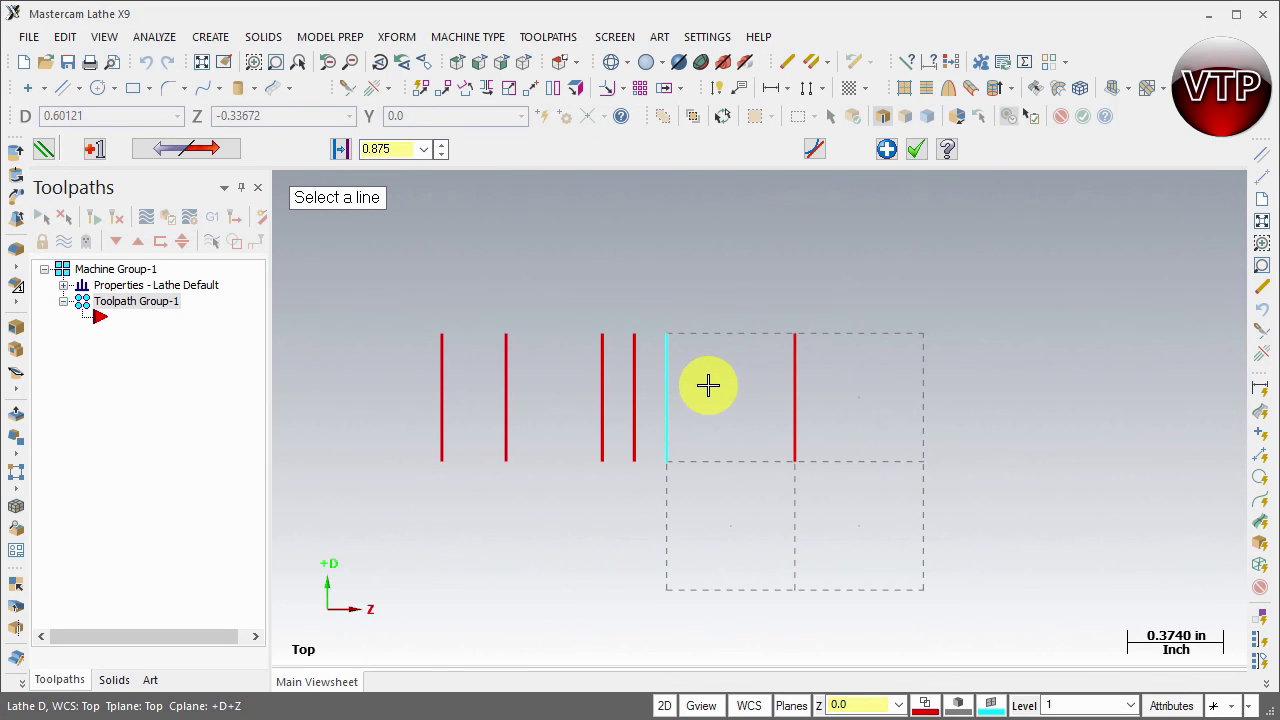
left_click(887, 149)
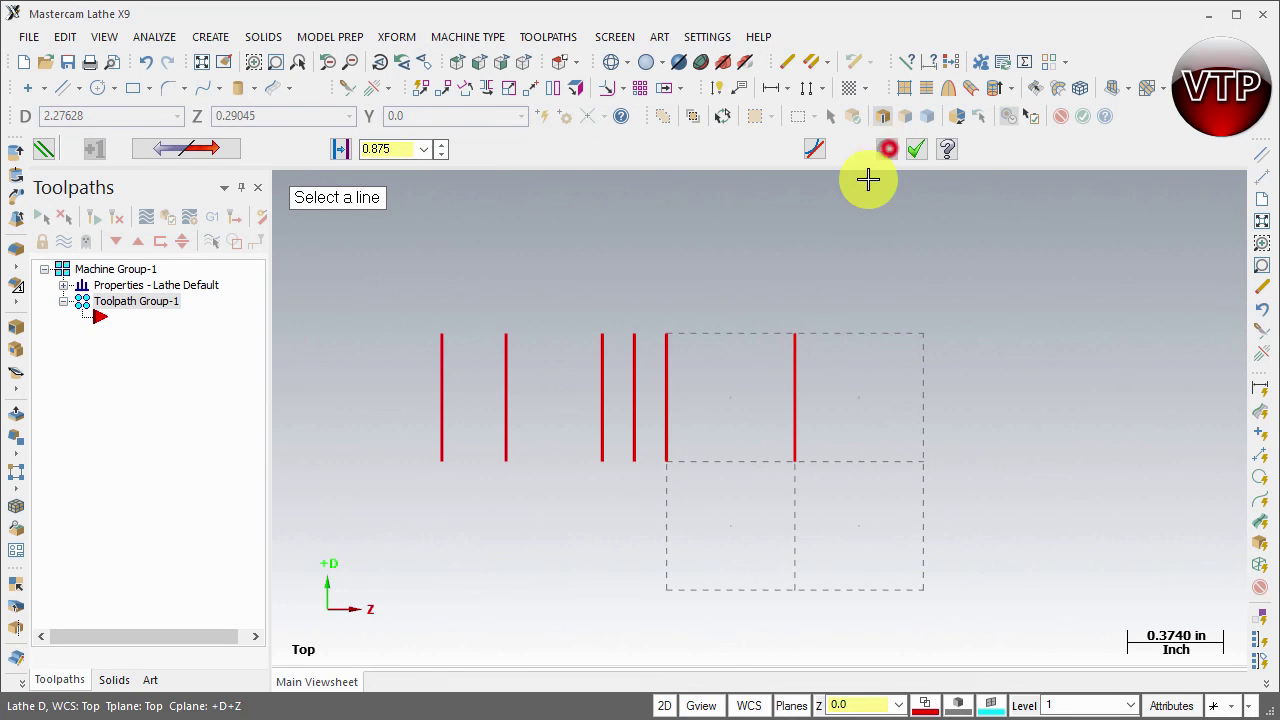
Create a parallel line offset 1.125 in from the leftmost vertical line toward the origin
left_click(444, 384)
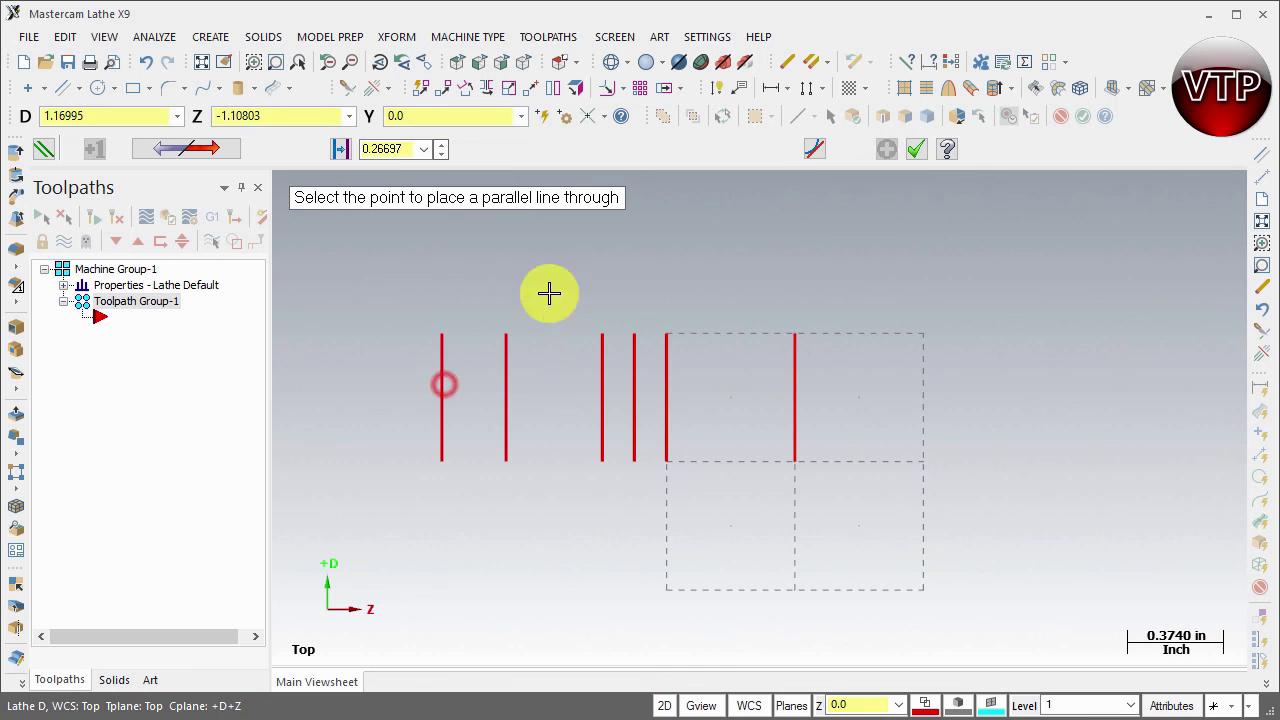
left_click(716, 394)
type("1.125")
key("Return")
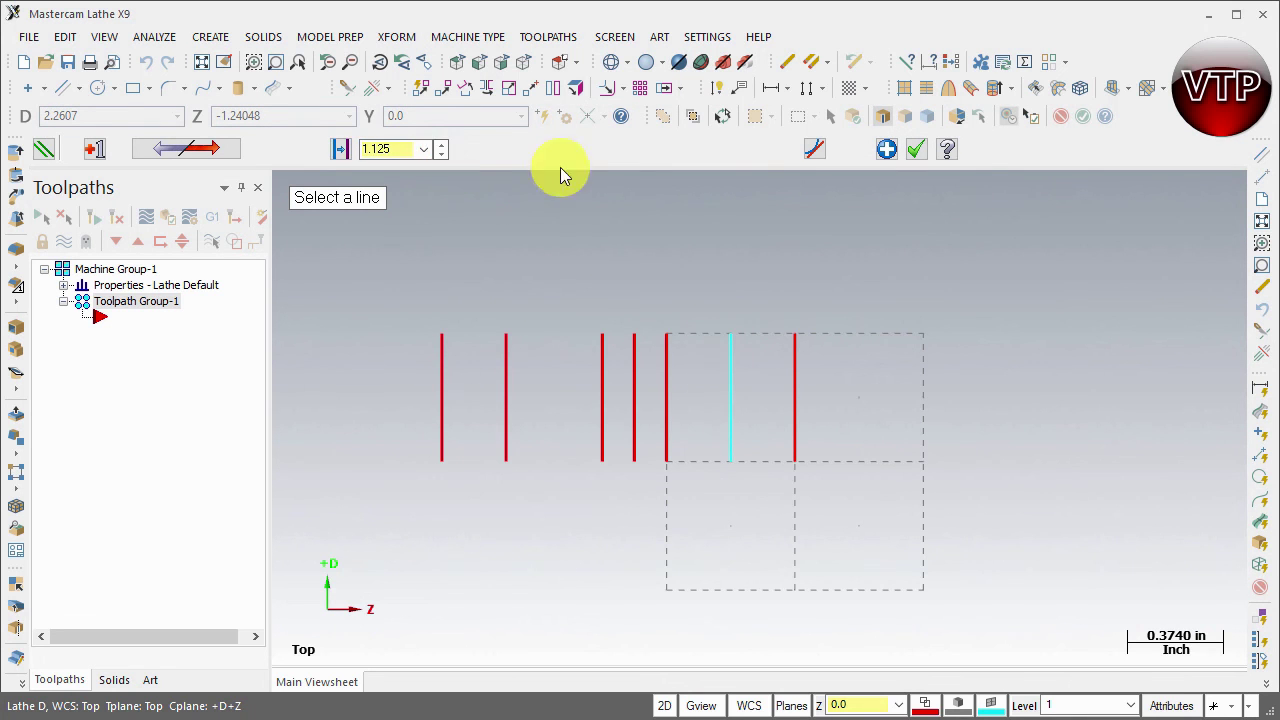
left_click(885, 150)
Create a parallel line offset 1.275 in from the leftmost vertical line toward the origin, and finish the parallel line command
left_click(441, 383)
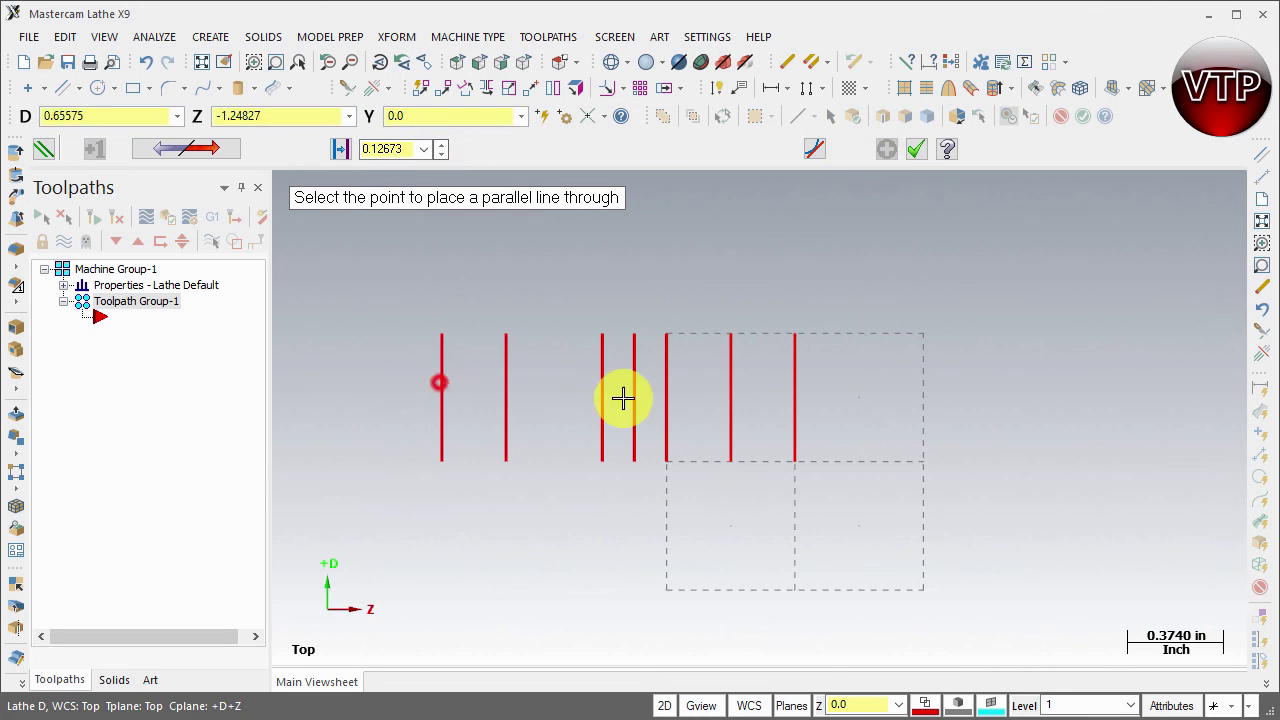
left_click(760, 398)
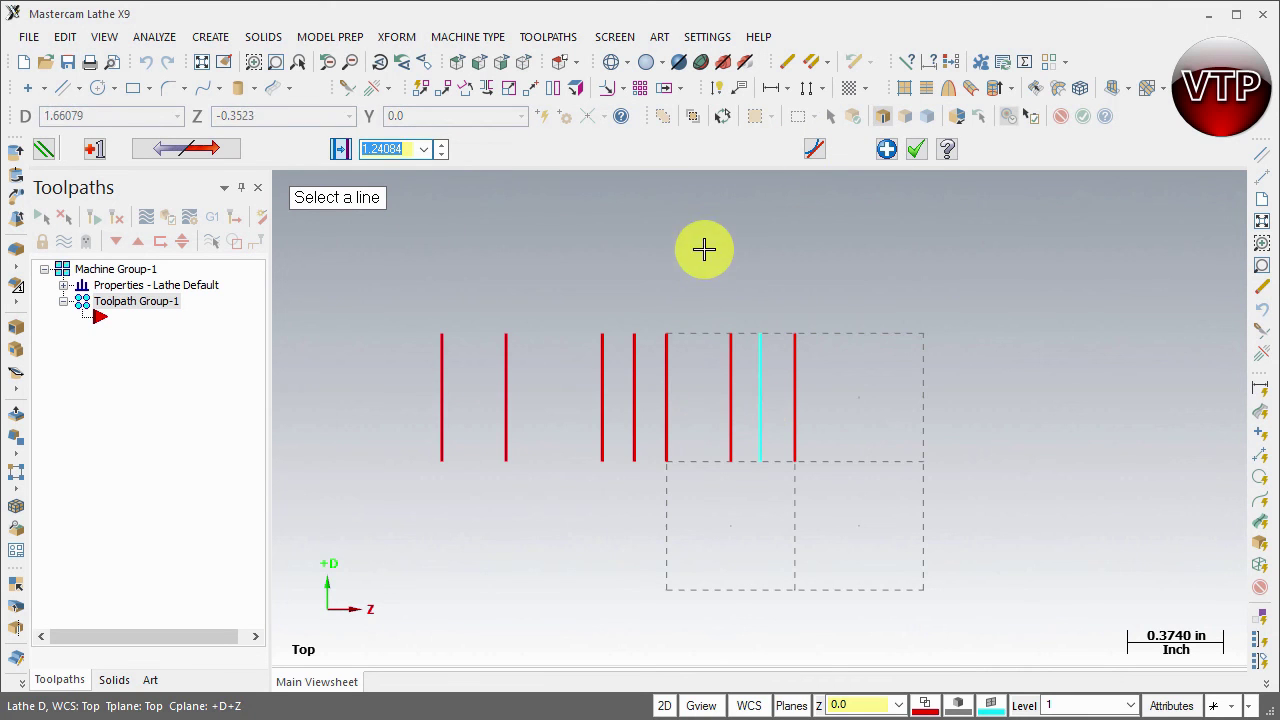
type("1.275")
key("Return")
left_click(886, 150)
left_click(918, 155)
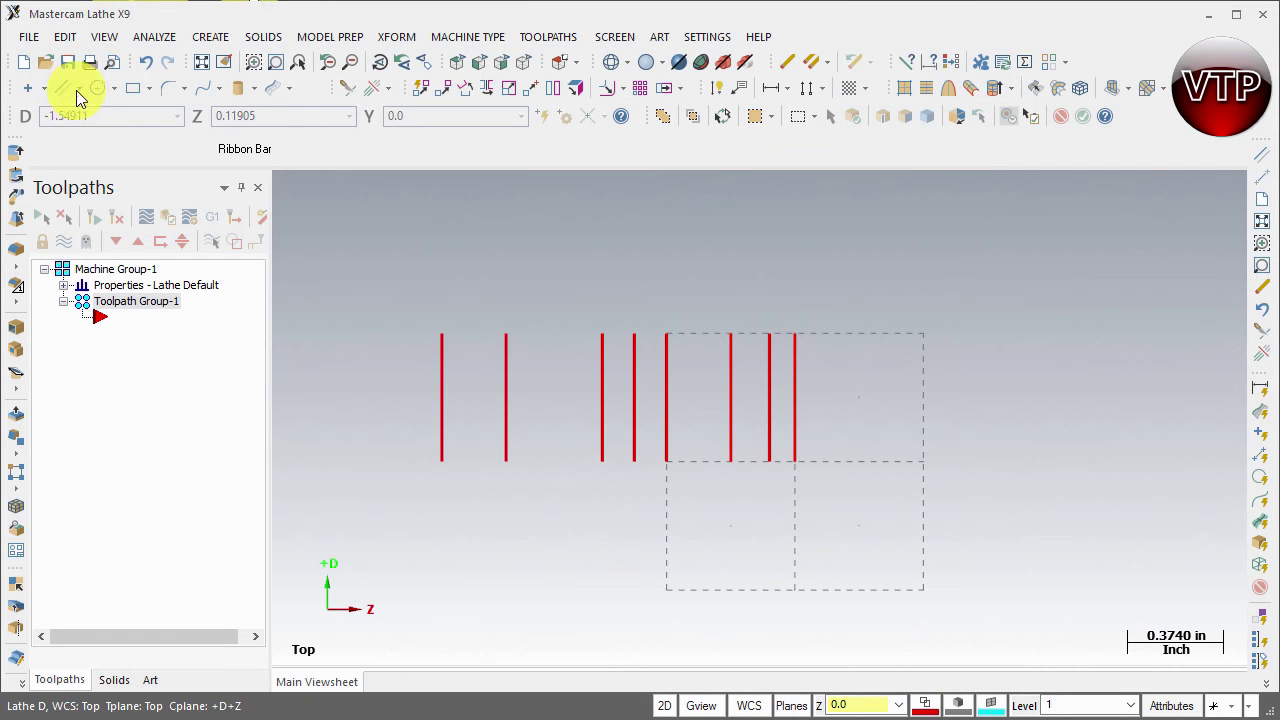
Draw a horizontal endpoint line from the origin to the lower end of the leftmost vertical line
left_click(79, 88)
left_click(104, 110)
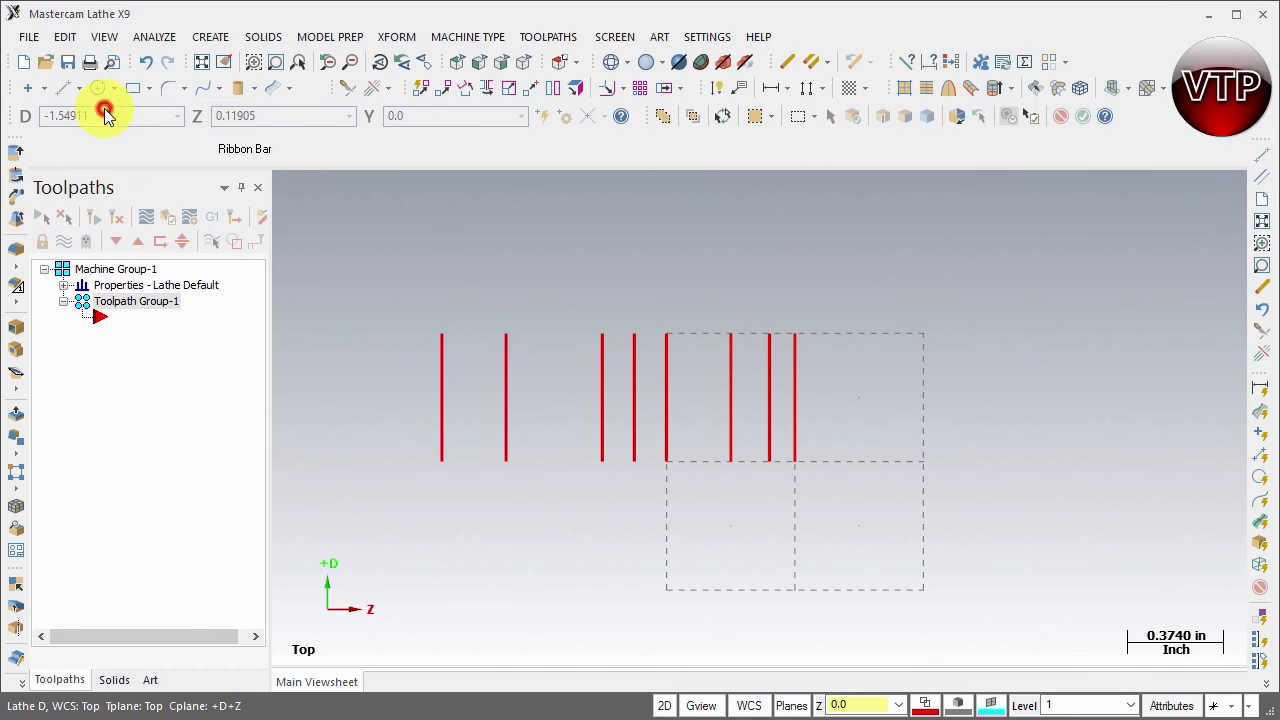
left_click(795, 461)
left_click(441, 461)
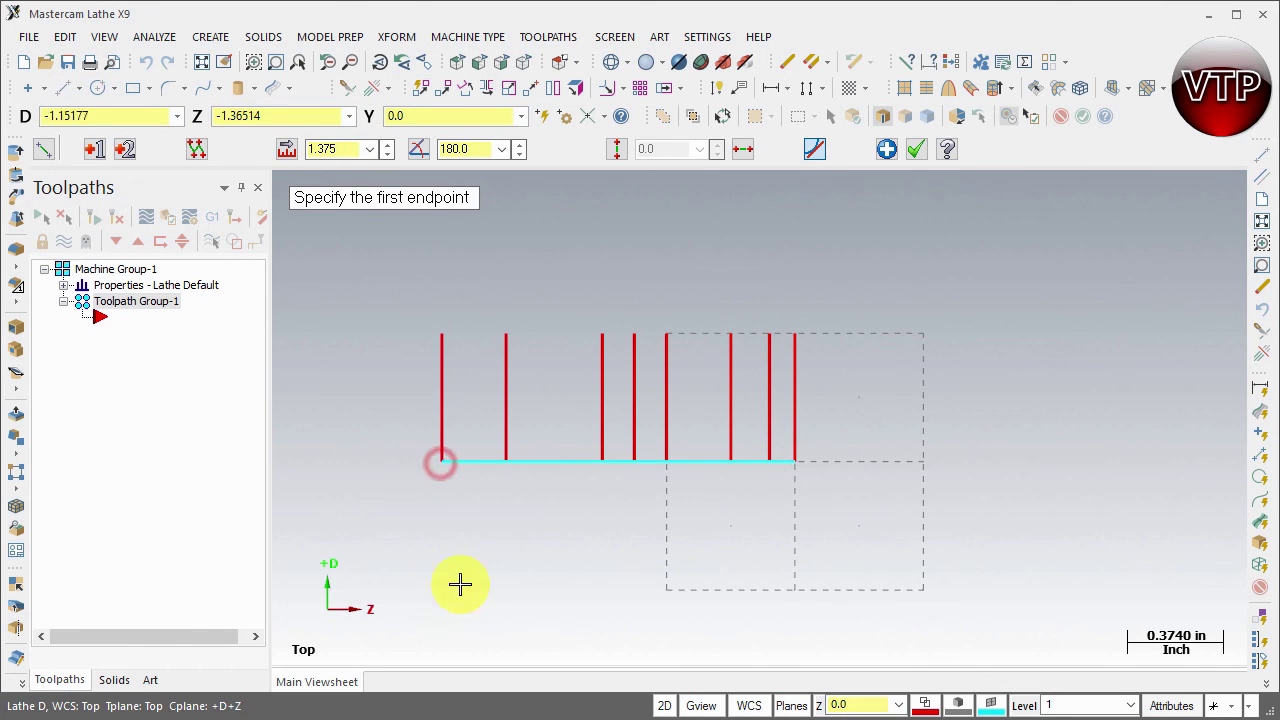
left_click(886, 149)
Draw a horizontal line joining the upper ends of the rightmost and leftmost vertical lines, and finish the line command
left_click(795, 334)
left_click(441, 335)
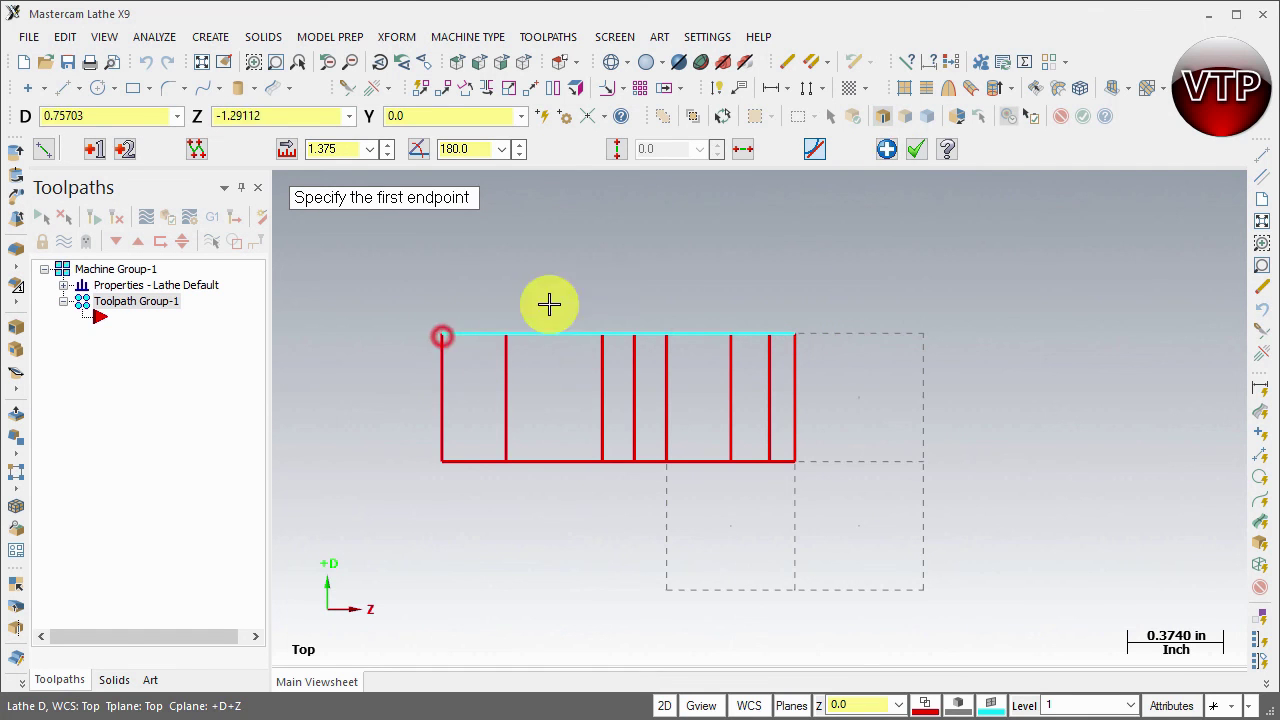
left_click(888, 149)
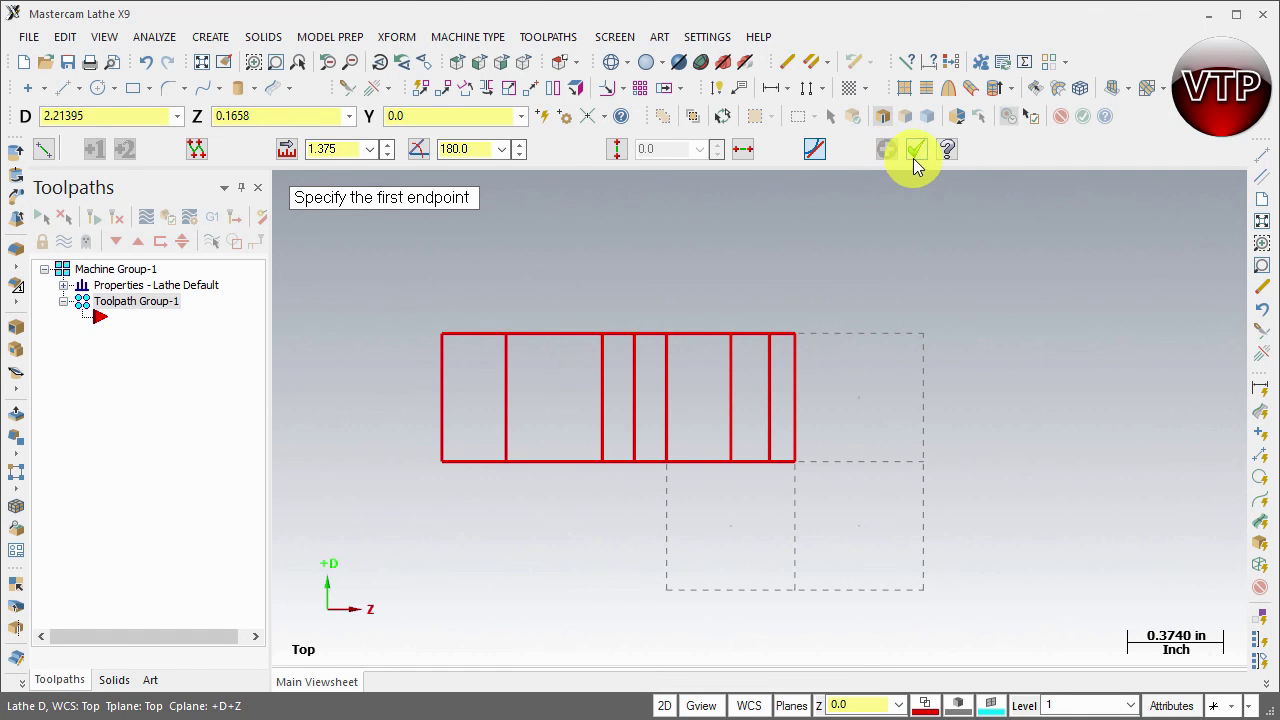
left_click(914, 151)
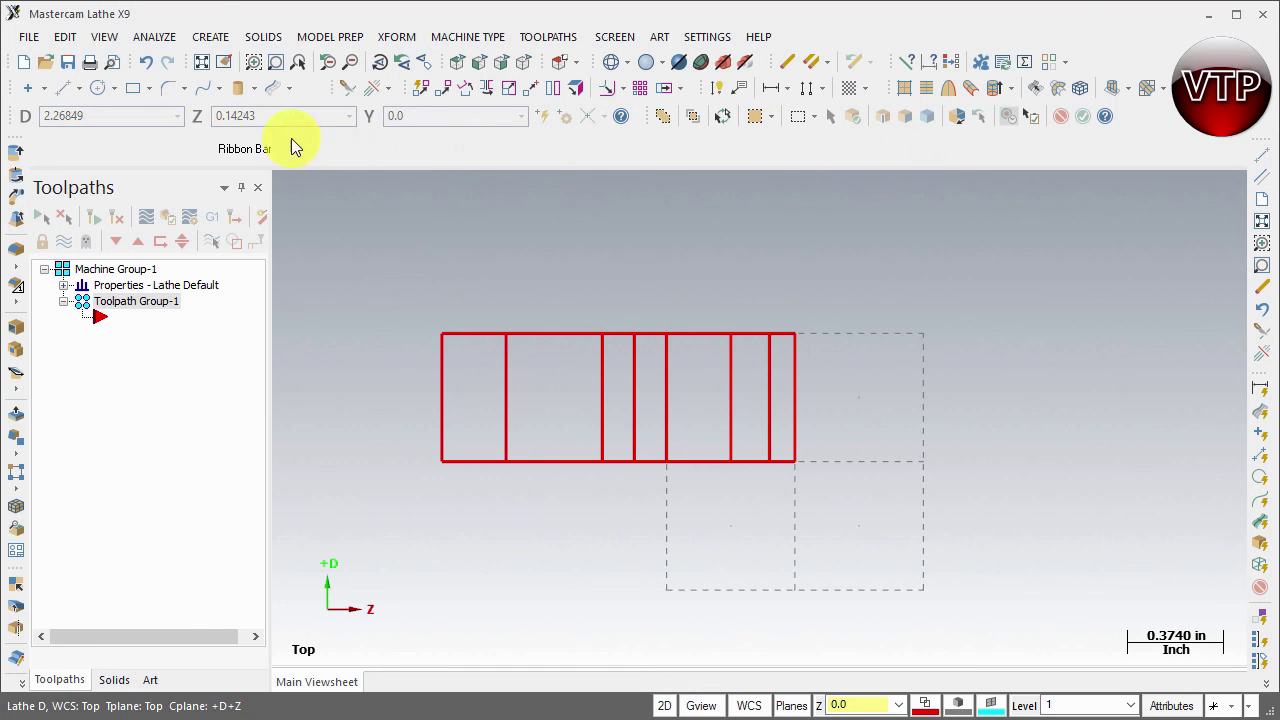
Create a parallel line offset 0.25 in upward from the bottom horizontal line of the profile
left_click(80, 89)
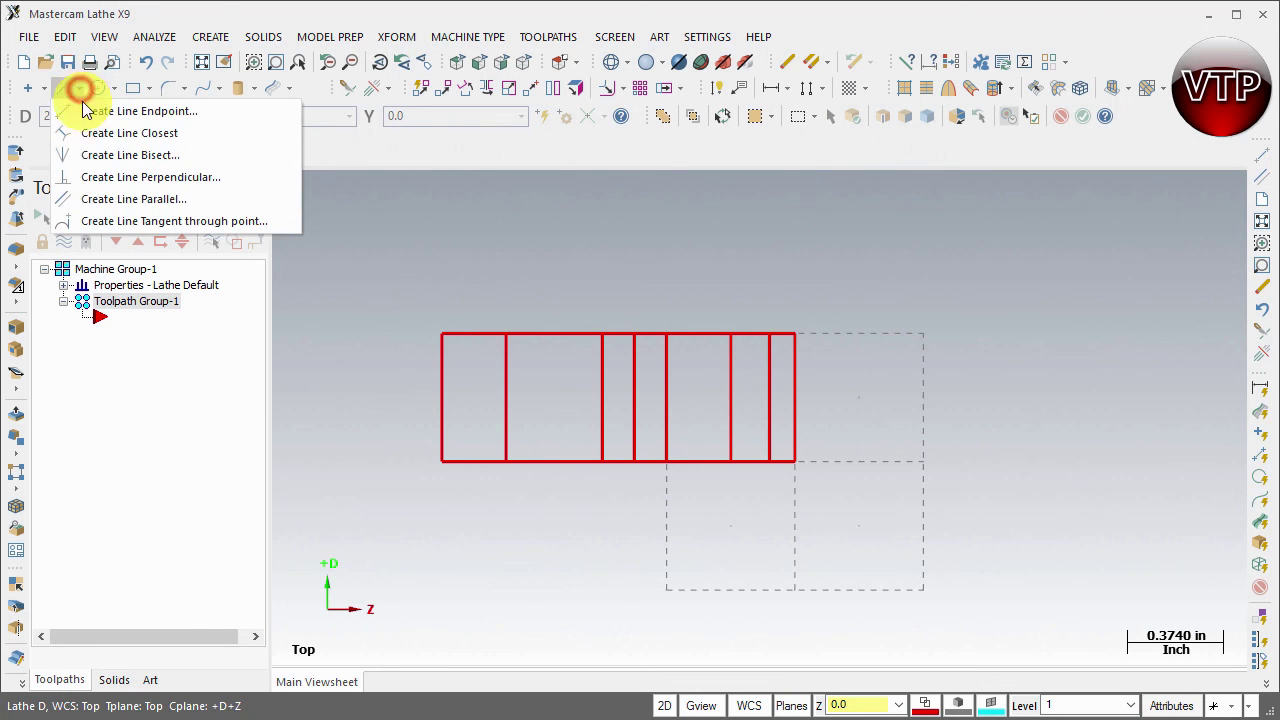
left_click(133, 199)
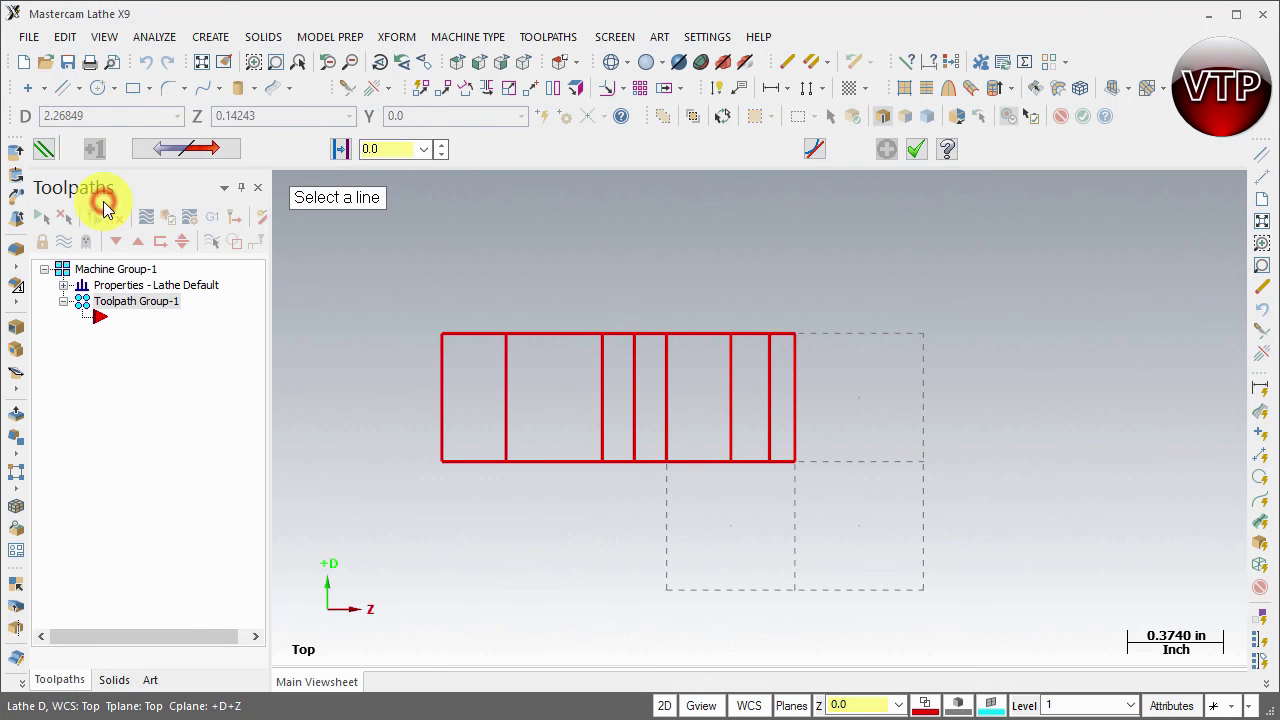
left_click(552, 463)
left_click(556, 409)
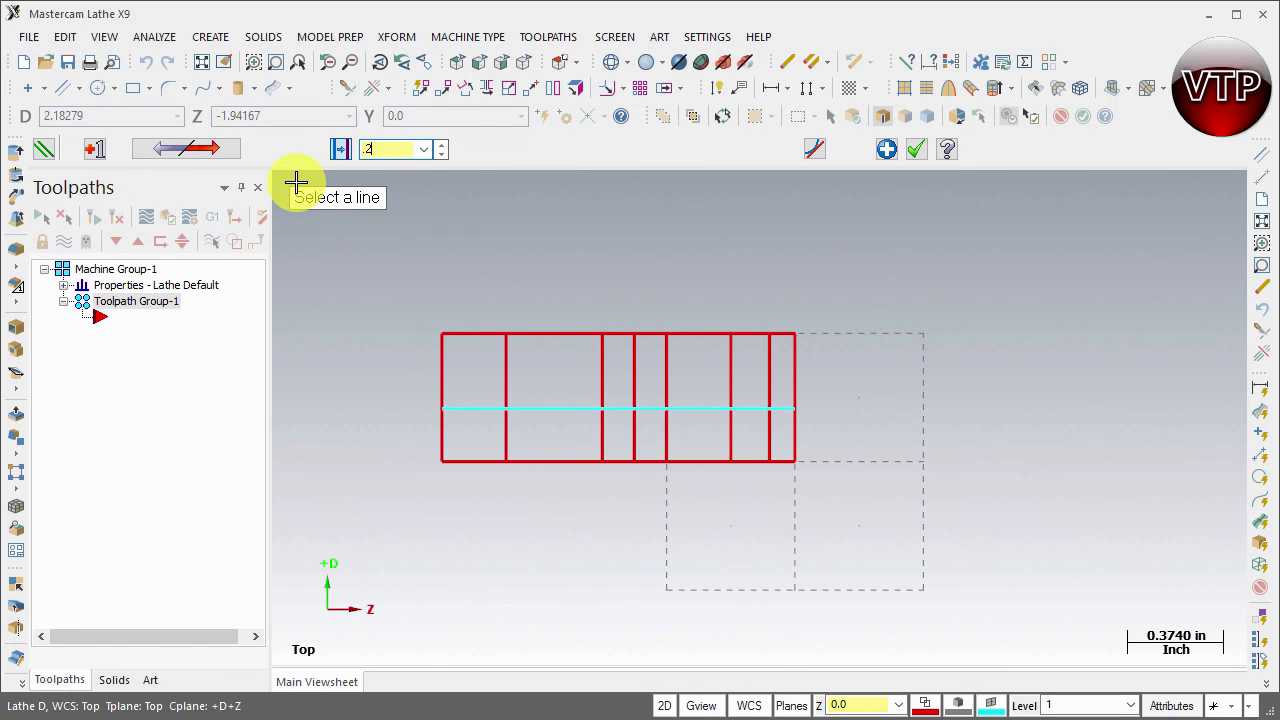
left_click(886, 151)
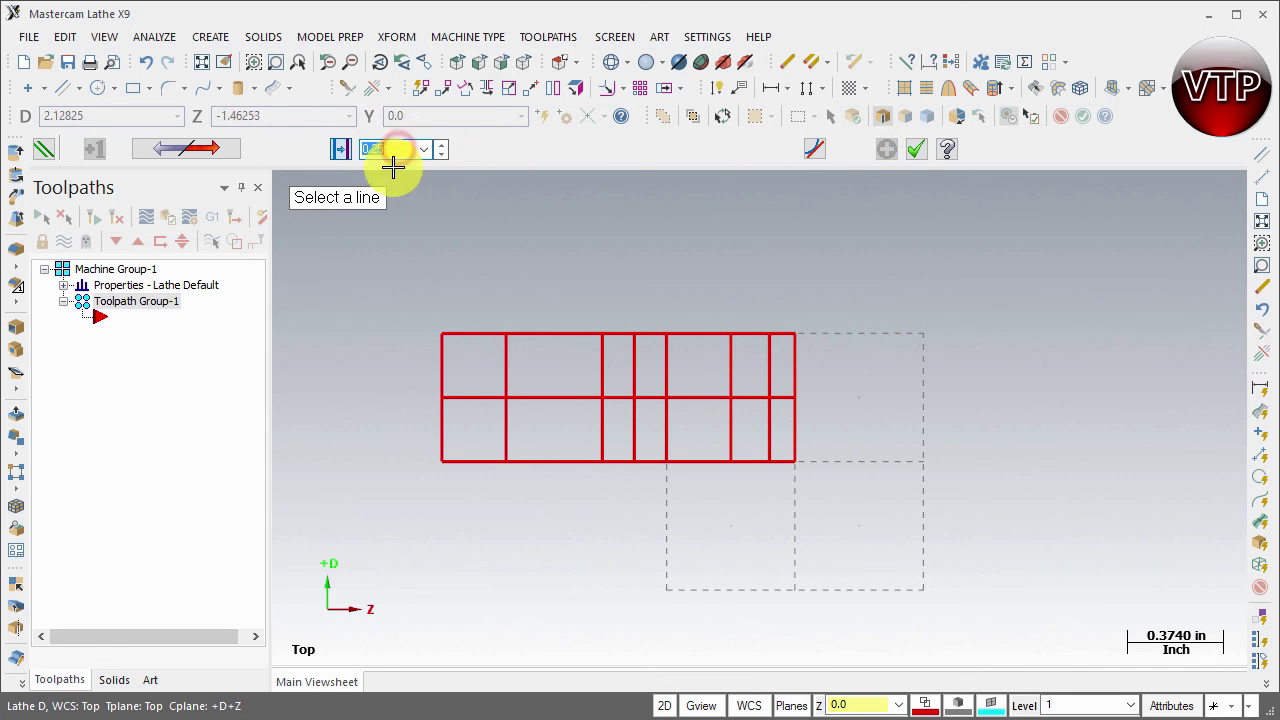
Create a parallel line offset 0.375 in upward from the bottom horizontal line, and finish the parallel line command
left_click(479, 458)
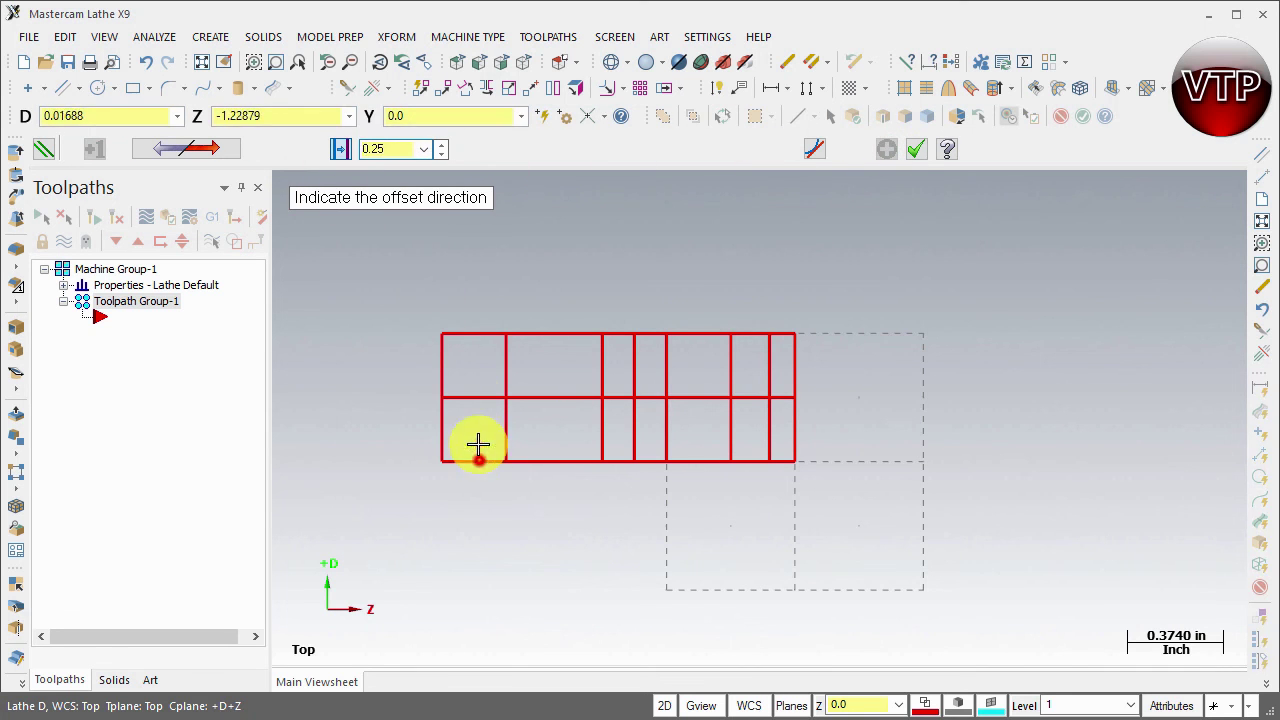
left_click(474, 368)
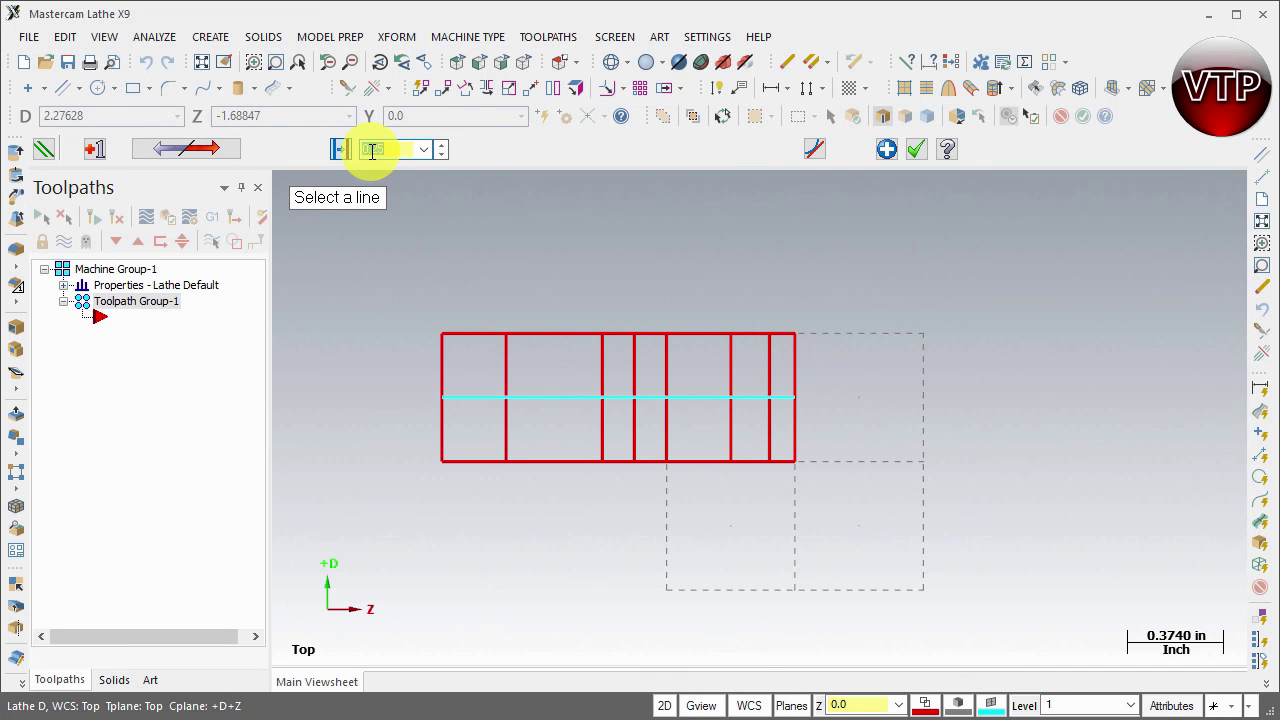
key("Return")
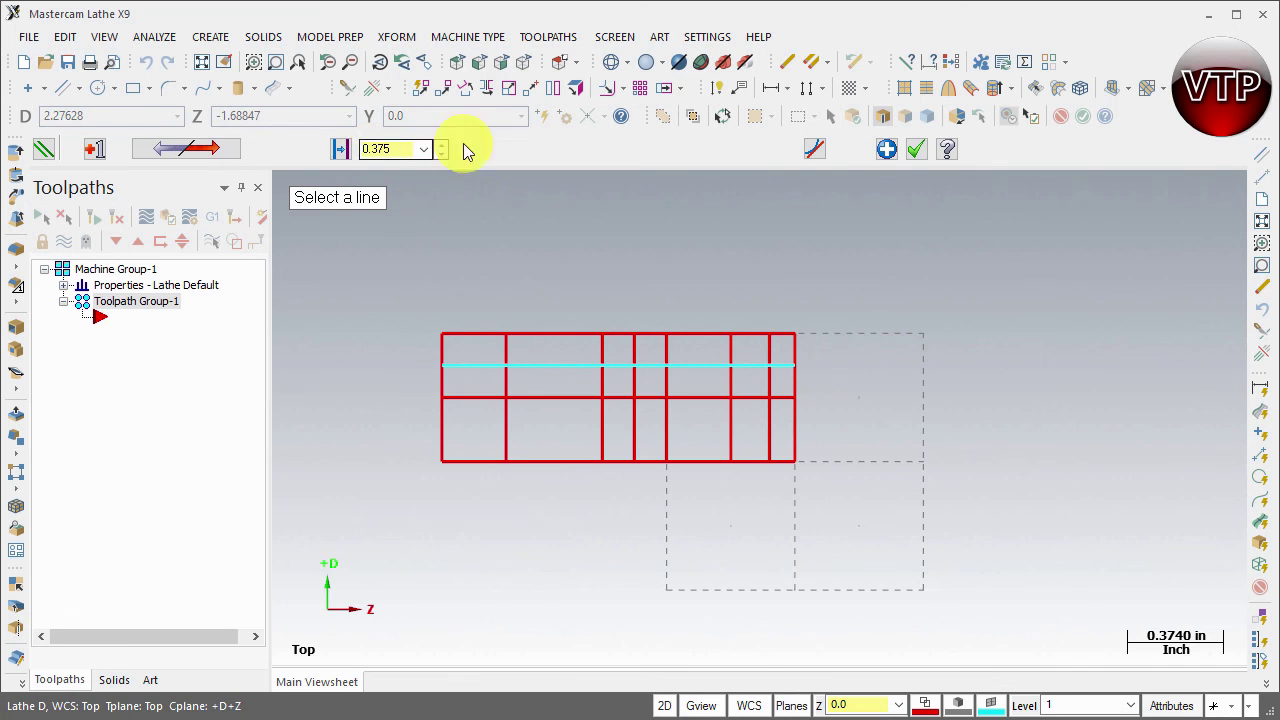
left_click(888, 150)
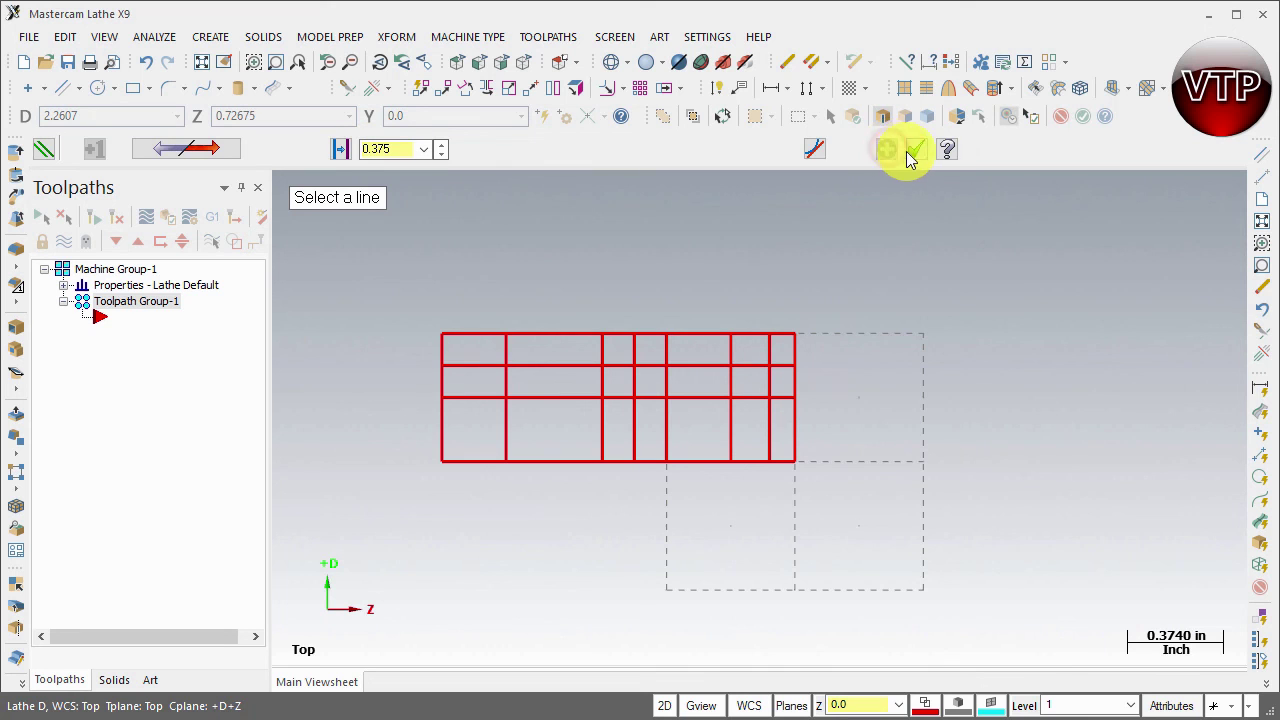
left_click(914, 150)
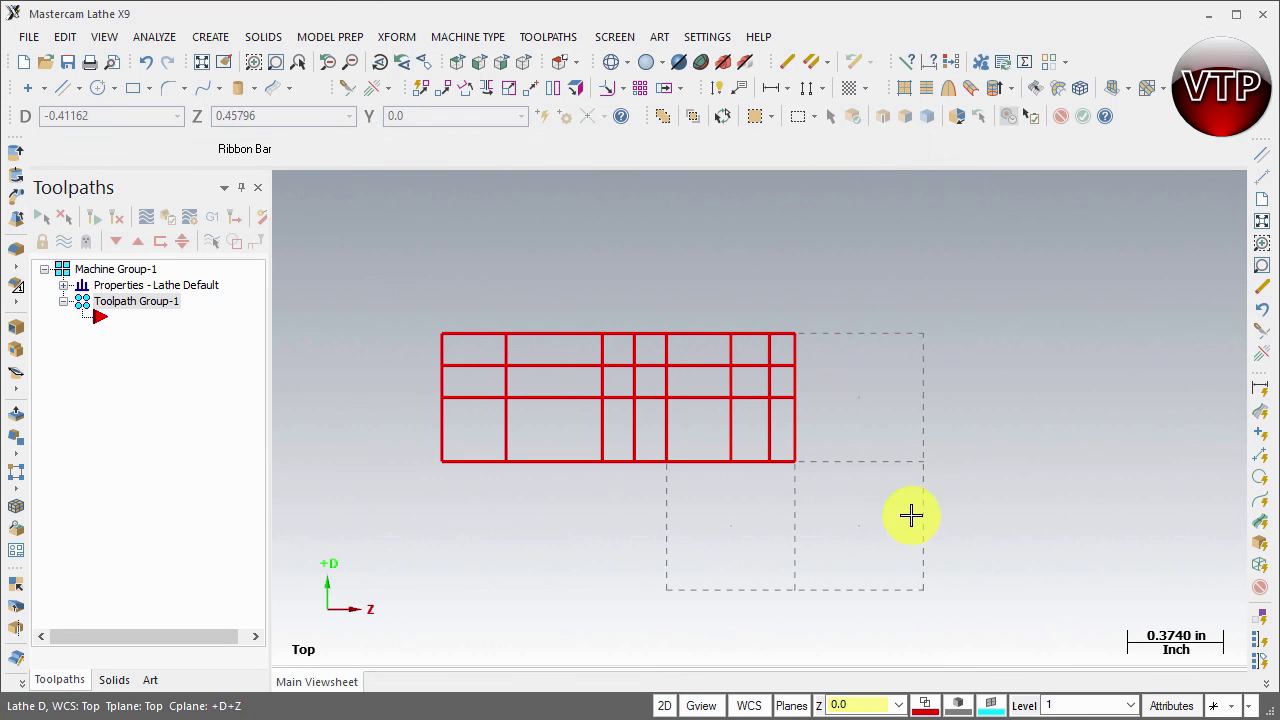